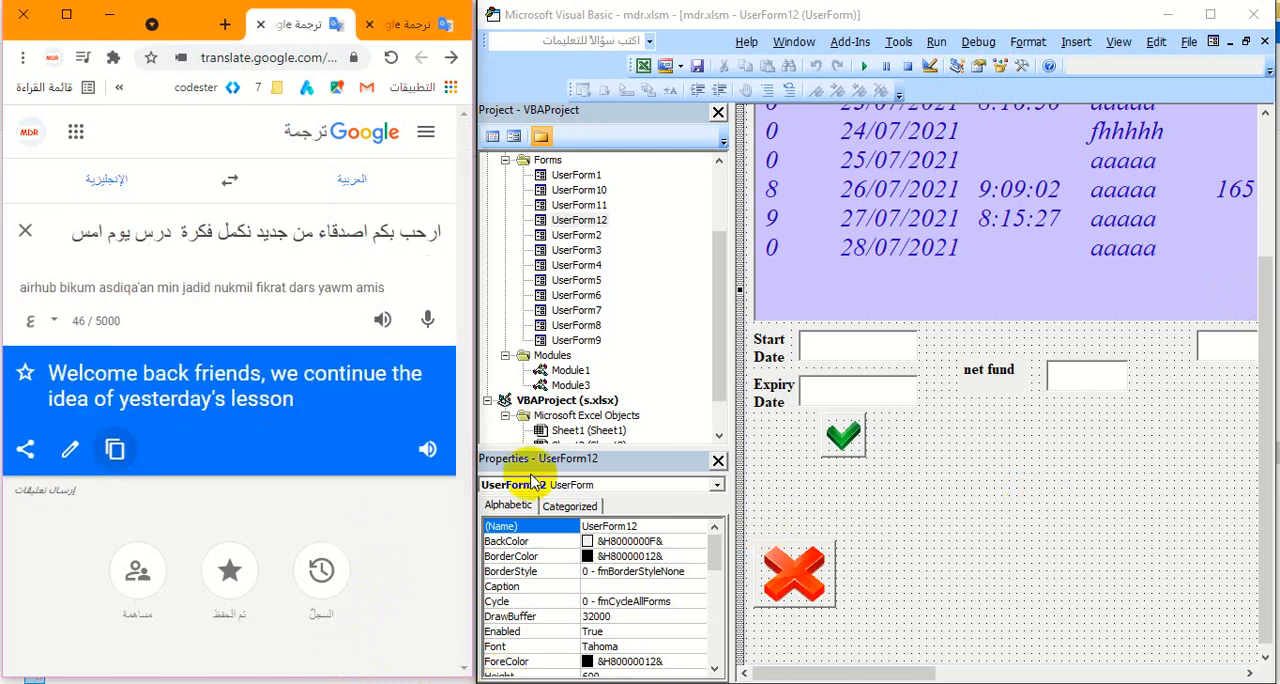
- Play the English audio of the welcome message and of the lesson title in Google Translate, dismissing the battery warning
click(427, 449)
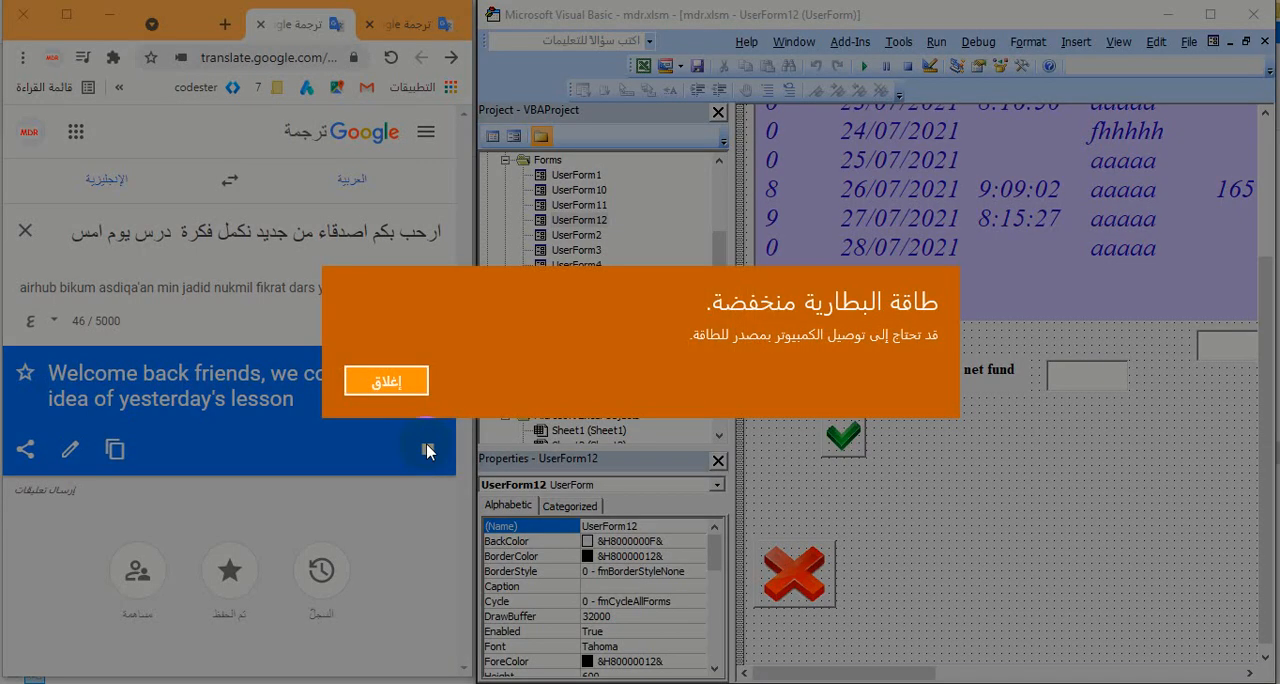
click(418, 381)
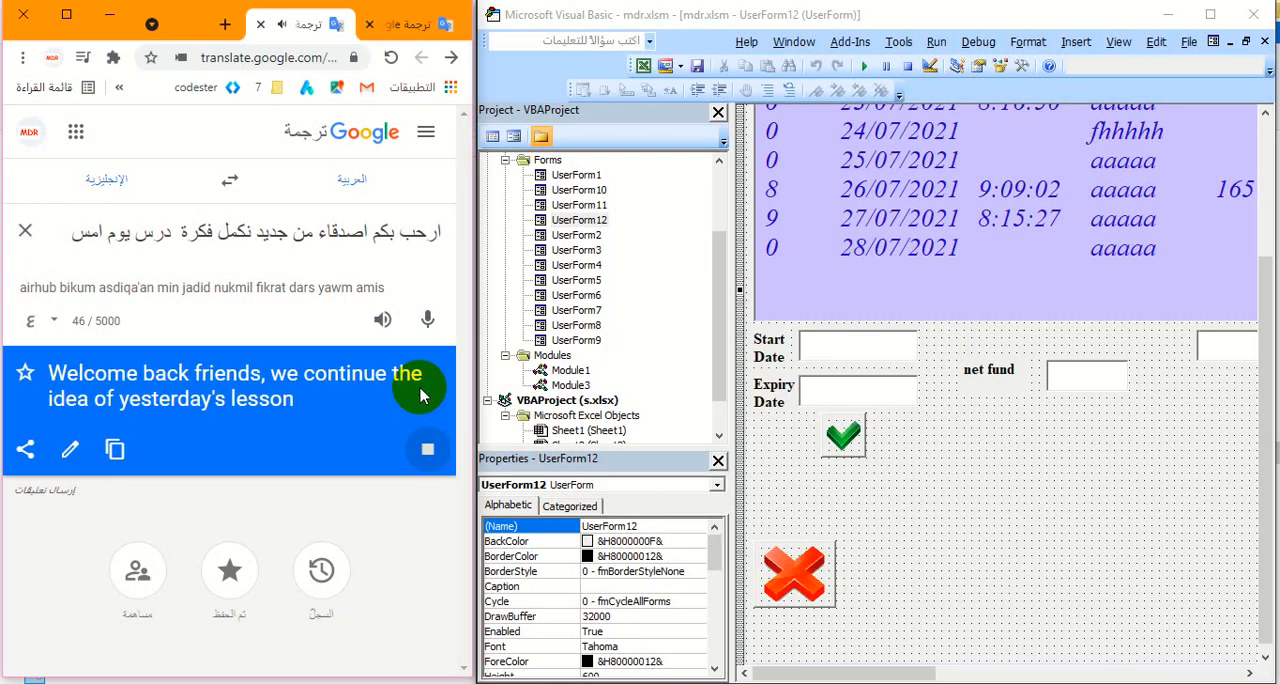
click(405, 24)
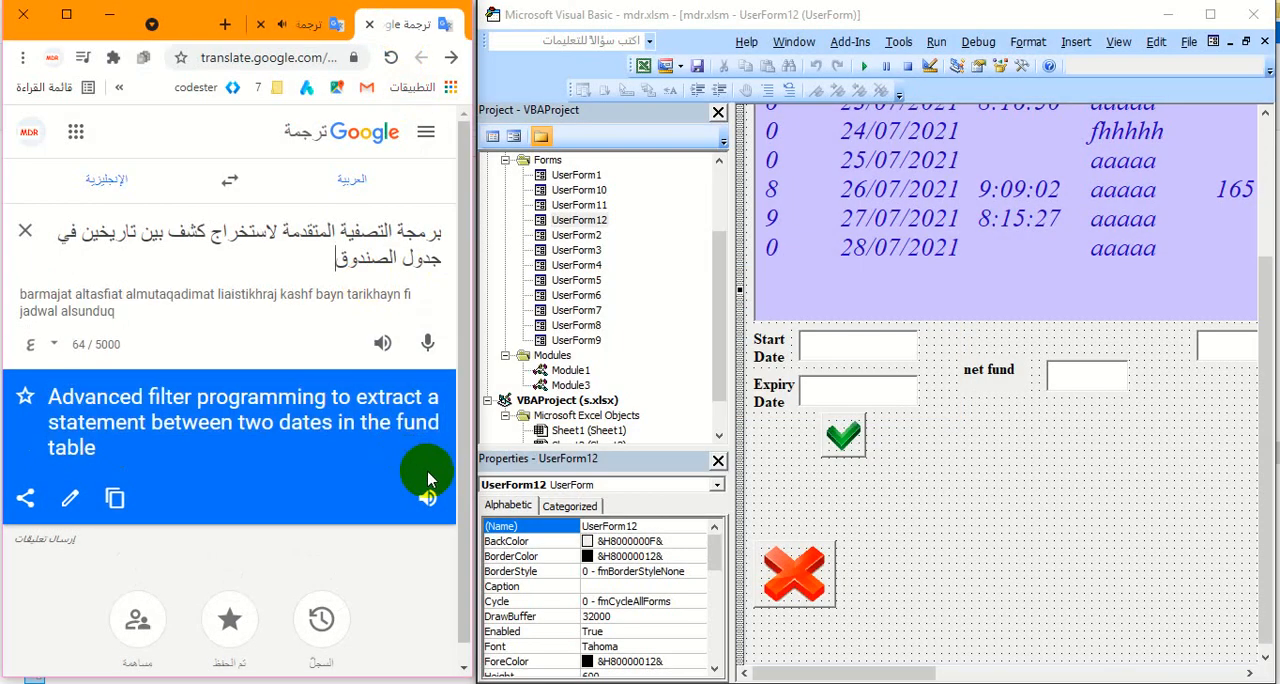
click(427, 497)
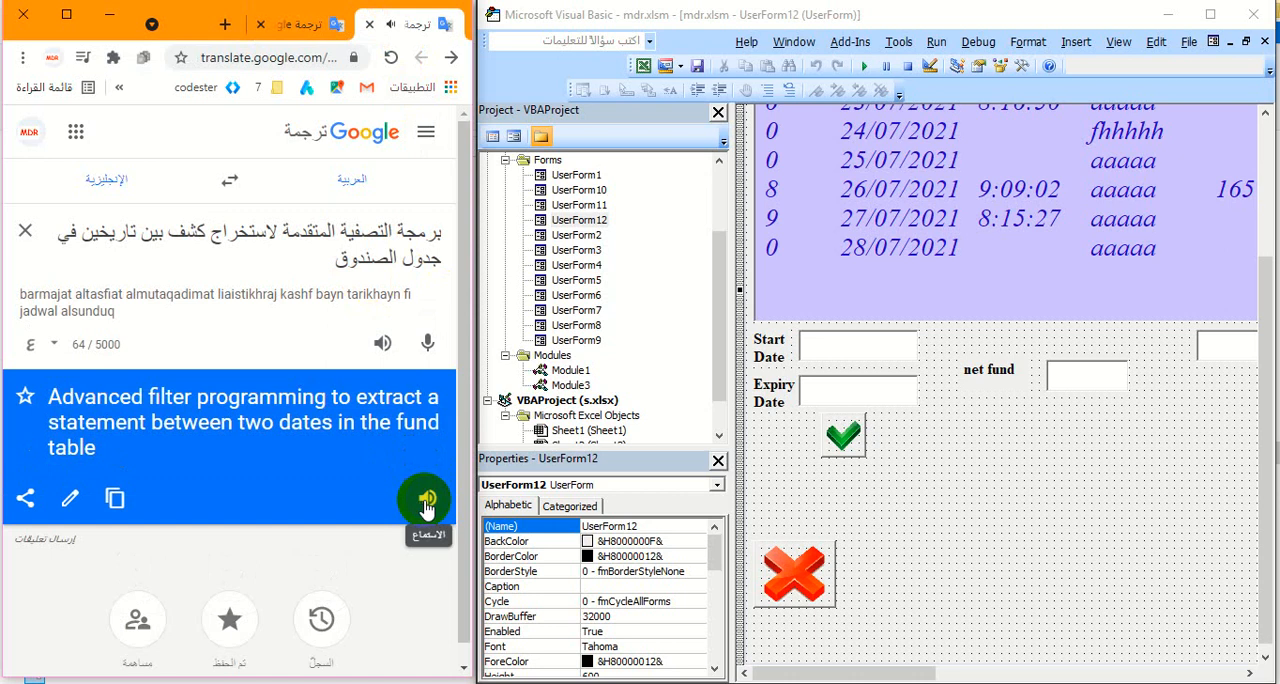
- Correct the verb in the Arabic announcement to "نعمل" and dismiss Excel's privacy warning and information recovery dialogs
key(ctrl+Tab)
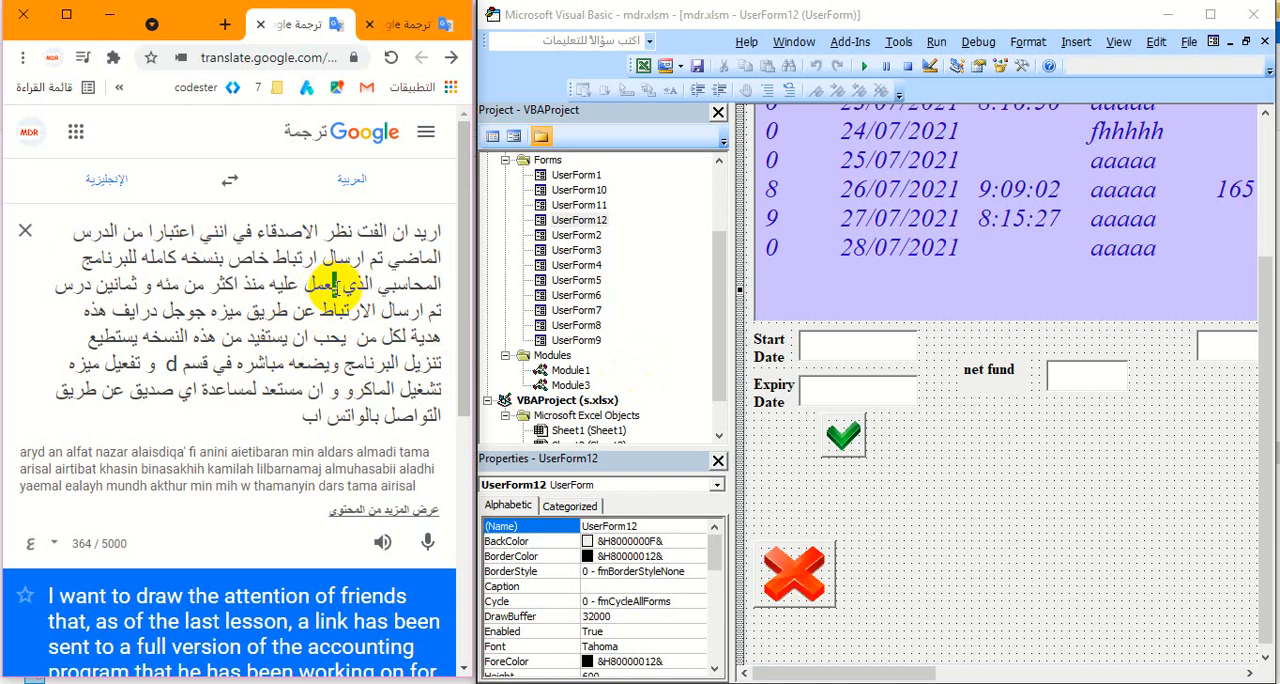
text(ن)
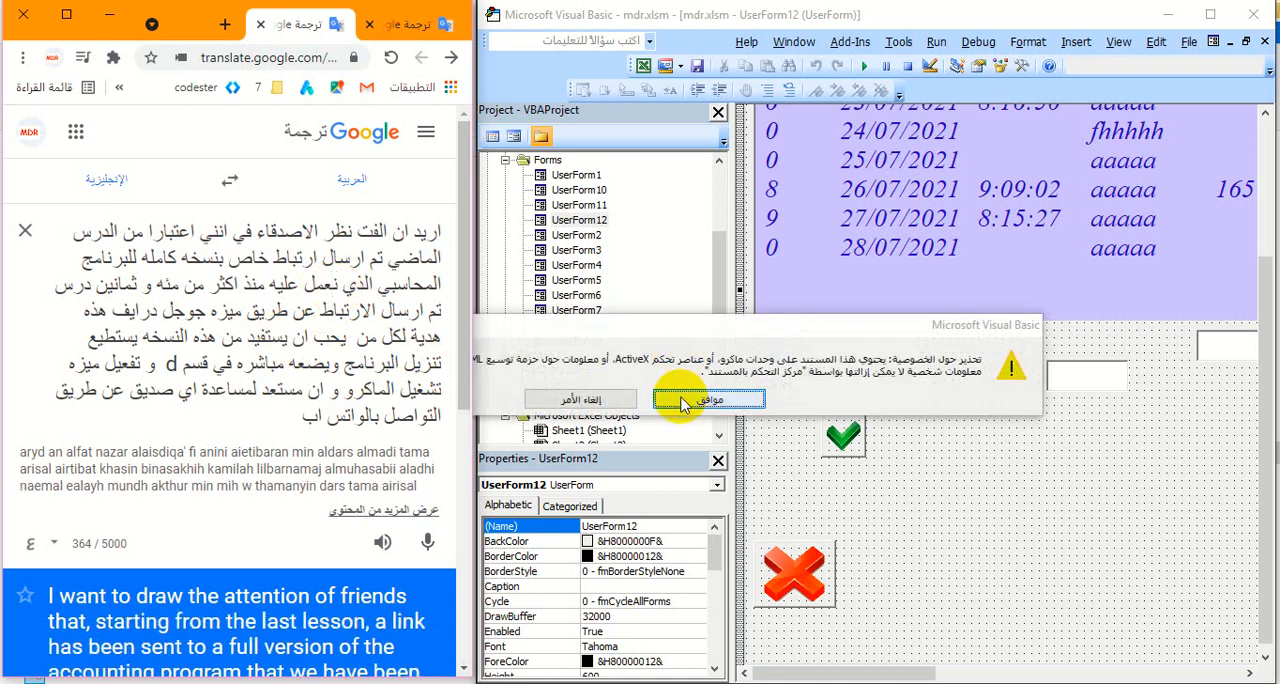
click(683, 401)
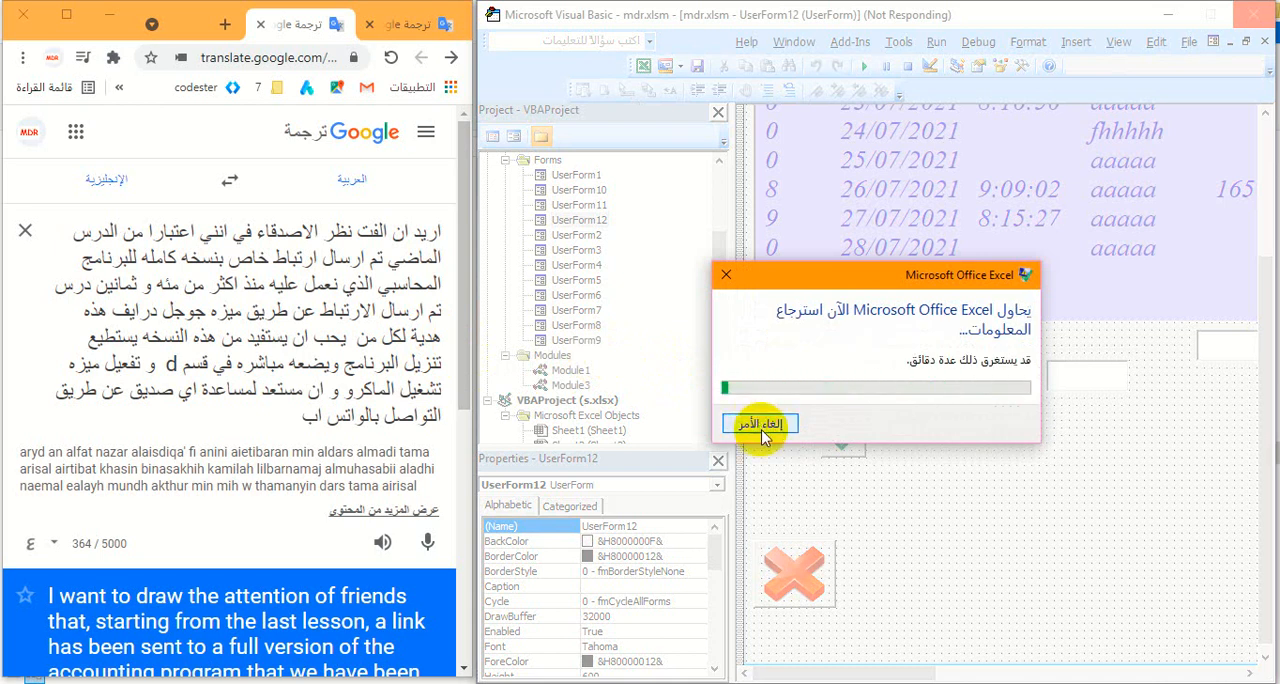
click(762, 428)
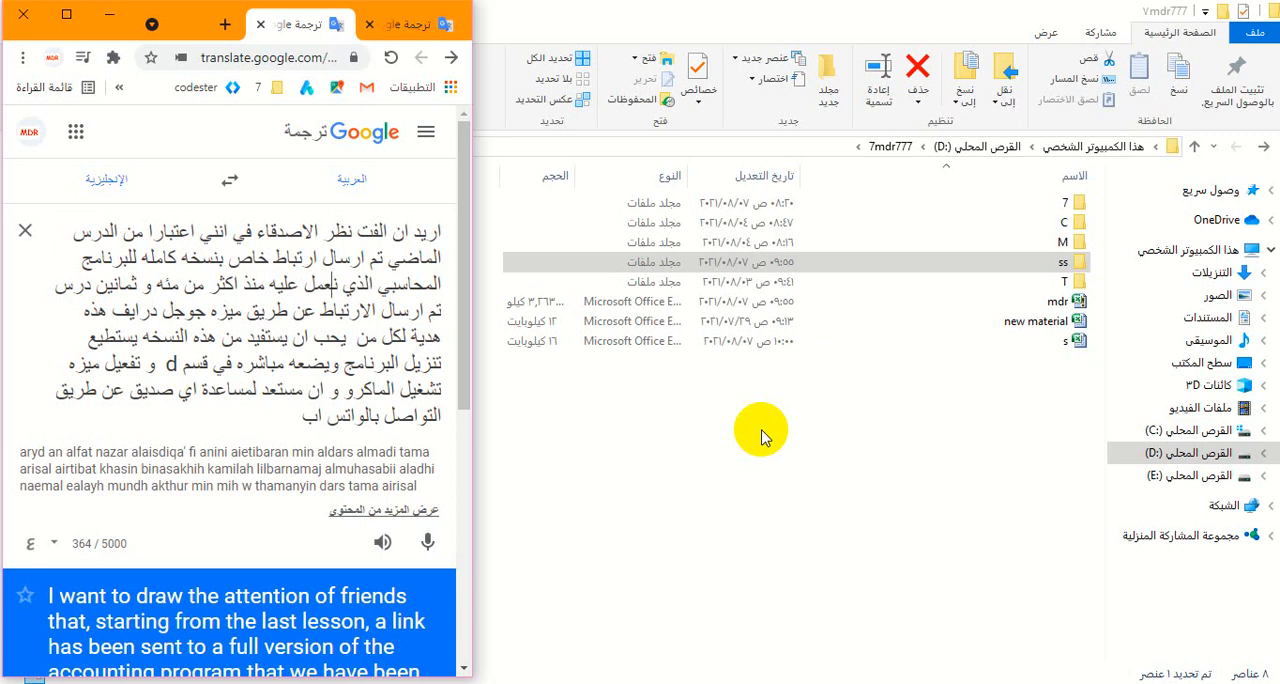
- Play the English audio of the translated announcement about the shared accounting program
scroll(420, 450, down, 4)
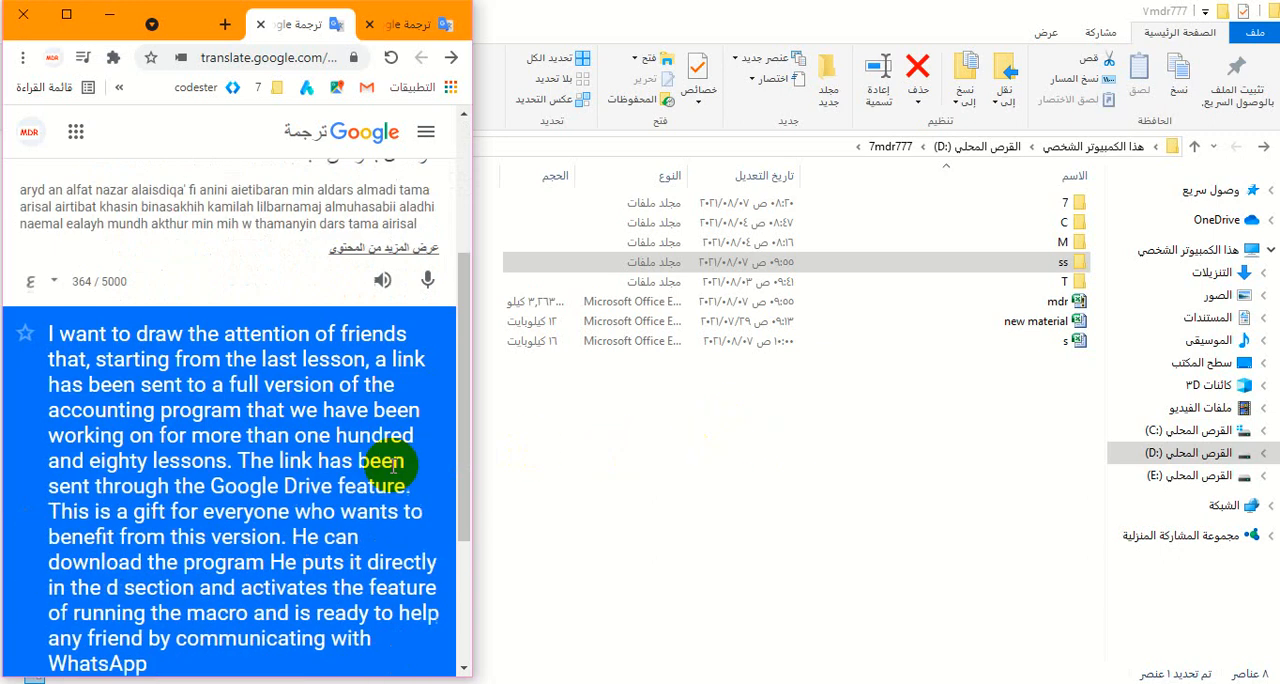
click(430, 603)
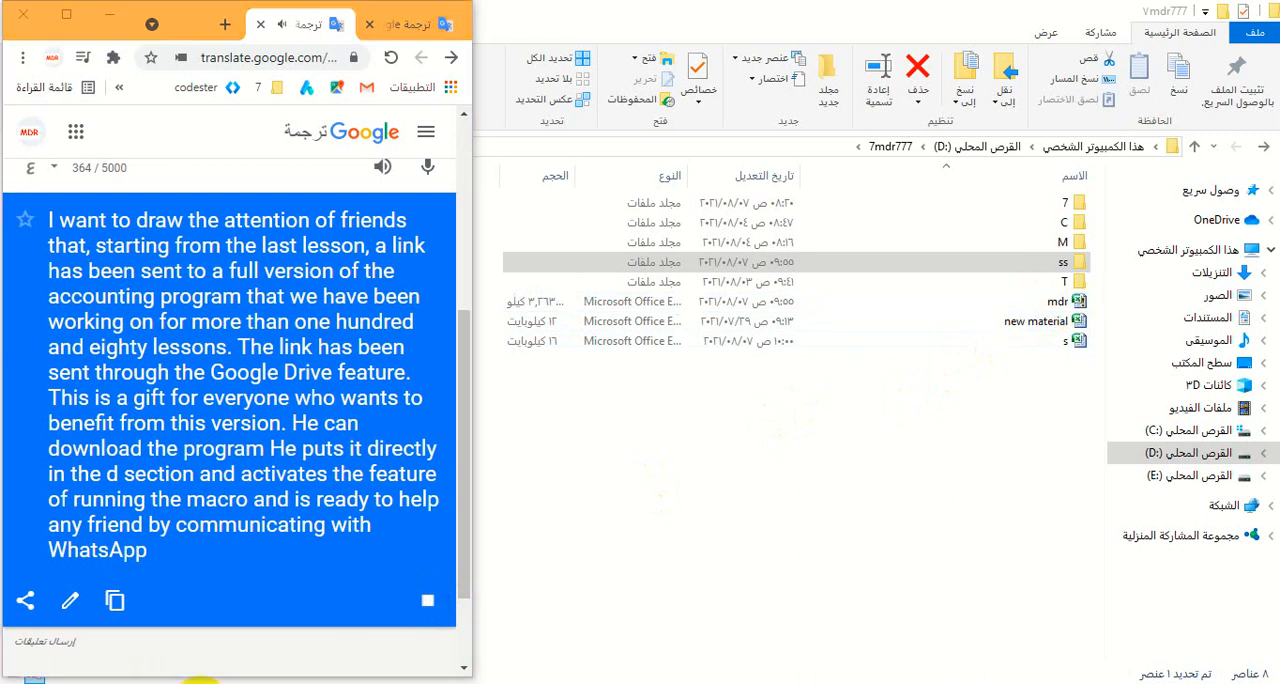
click(200, 680)
drag(128, 658, 67, 663)
click(357, 683)
- Append the WhatsApp contact number in Western digits to the end of the Arabic announcement
scroll(256, 452, up, 2)
click(272, 235)
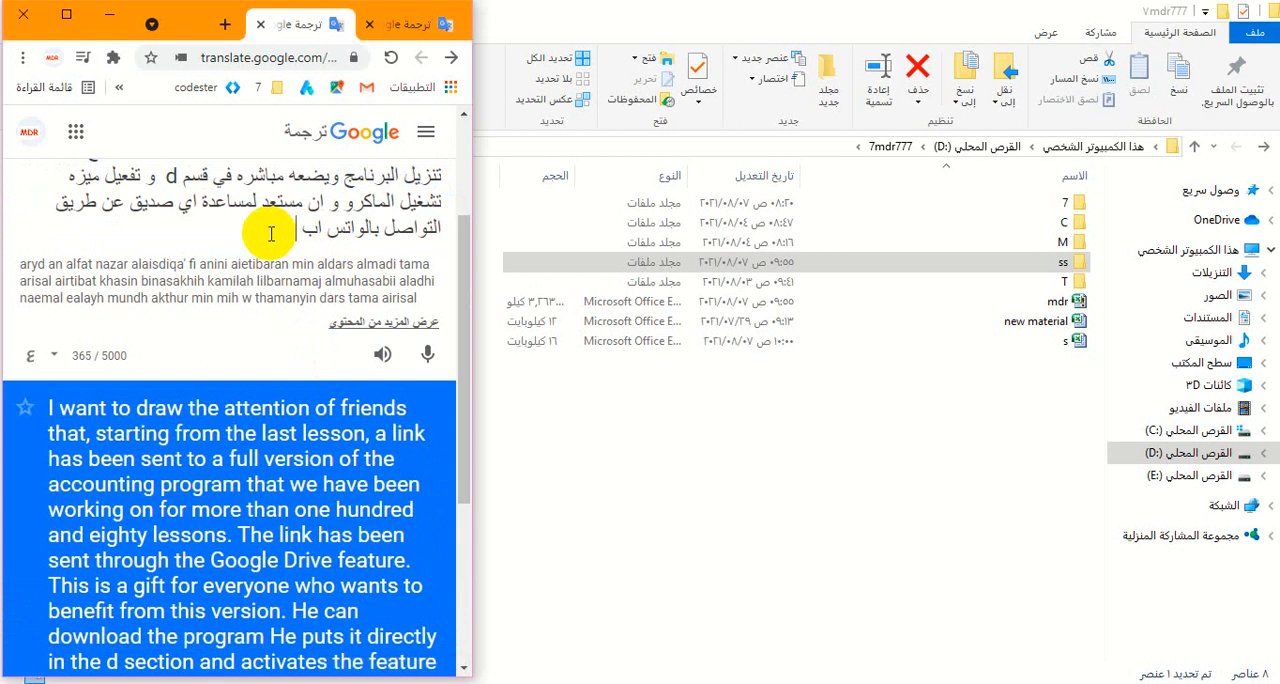
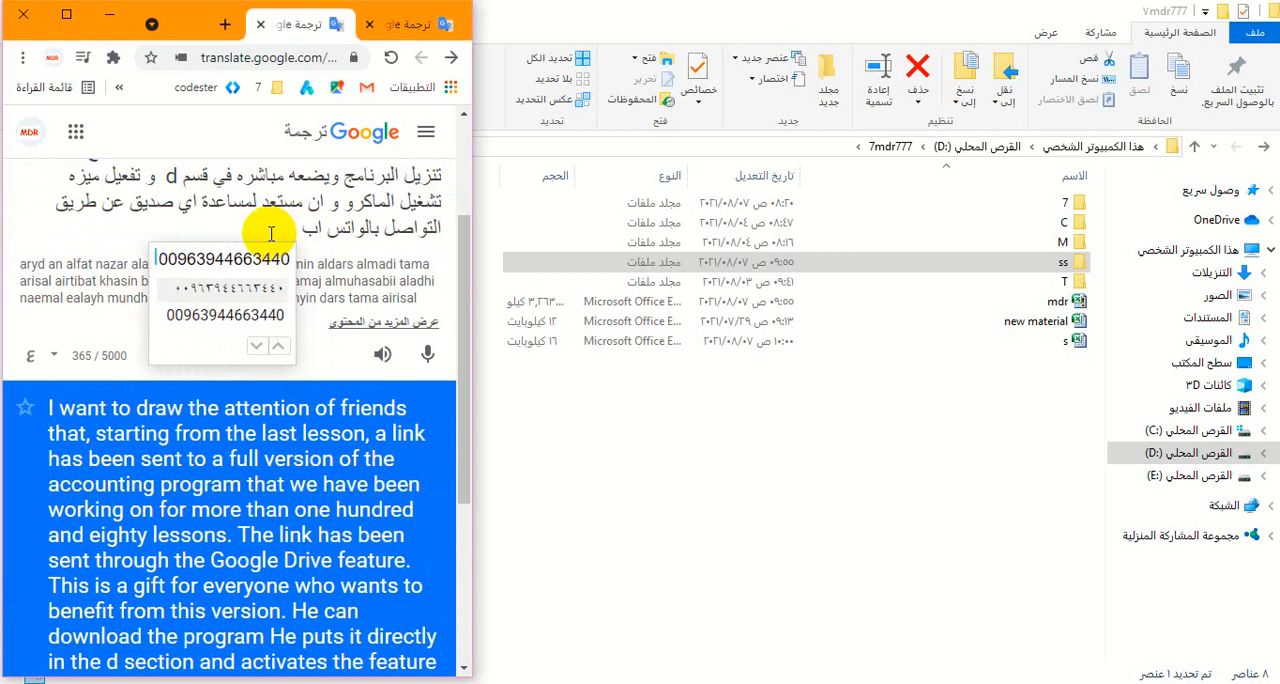
click(212, 314)
triple_click(271, 449)
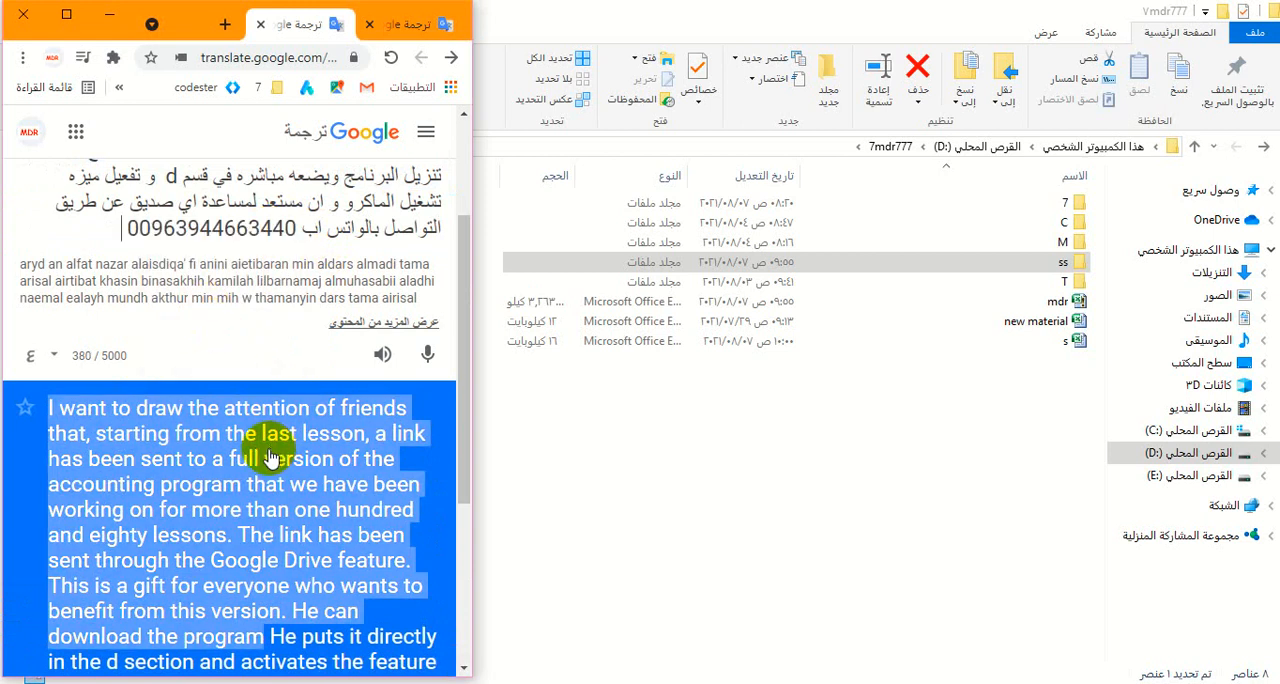
scroll(300, 460, down, 2)
click(333, 592)
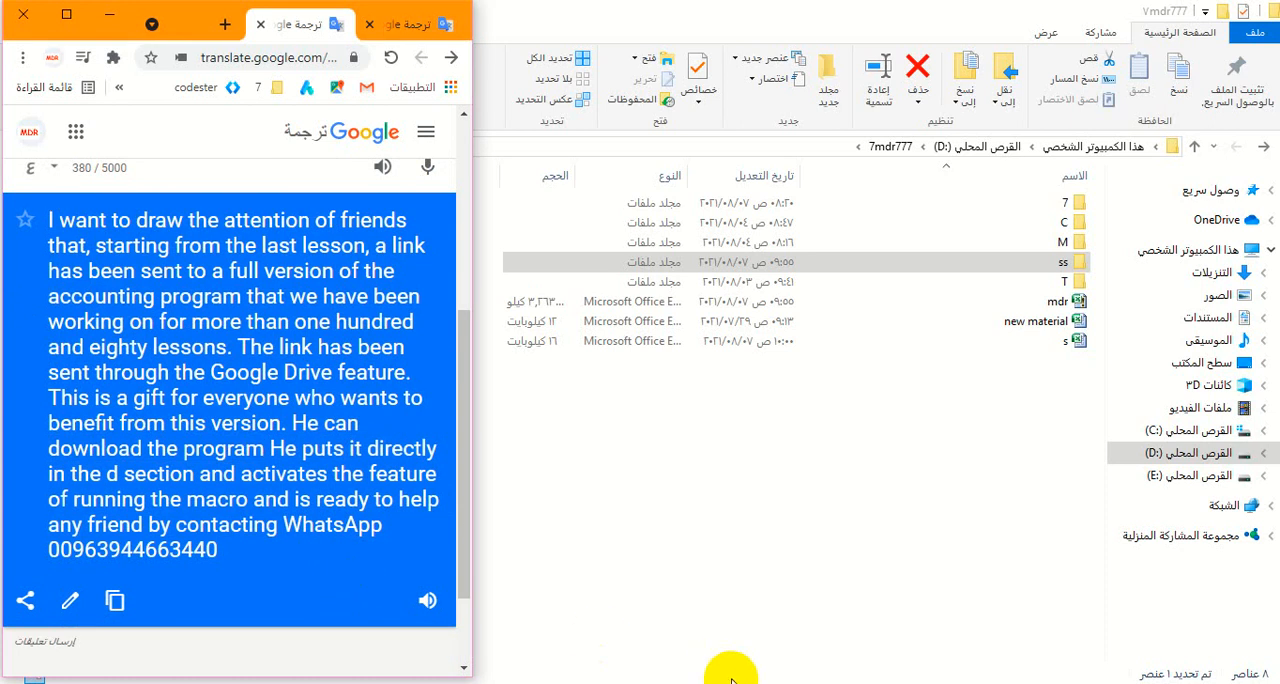
- Switch to the YouTube page of lesson 994 and open the Google Drive link in its description
mouse_move(1020, 680)
click(1048, 626)
scroll(1040, 620, down, 3)
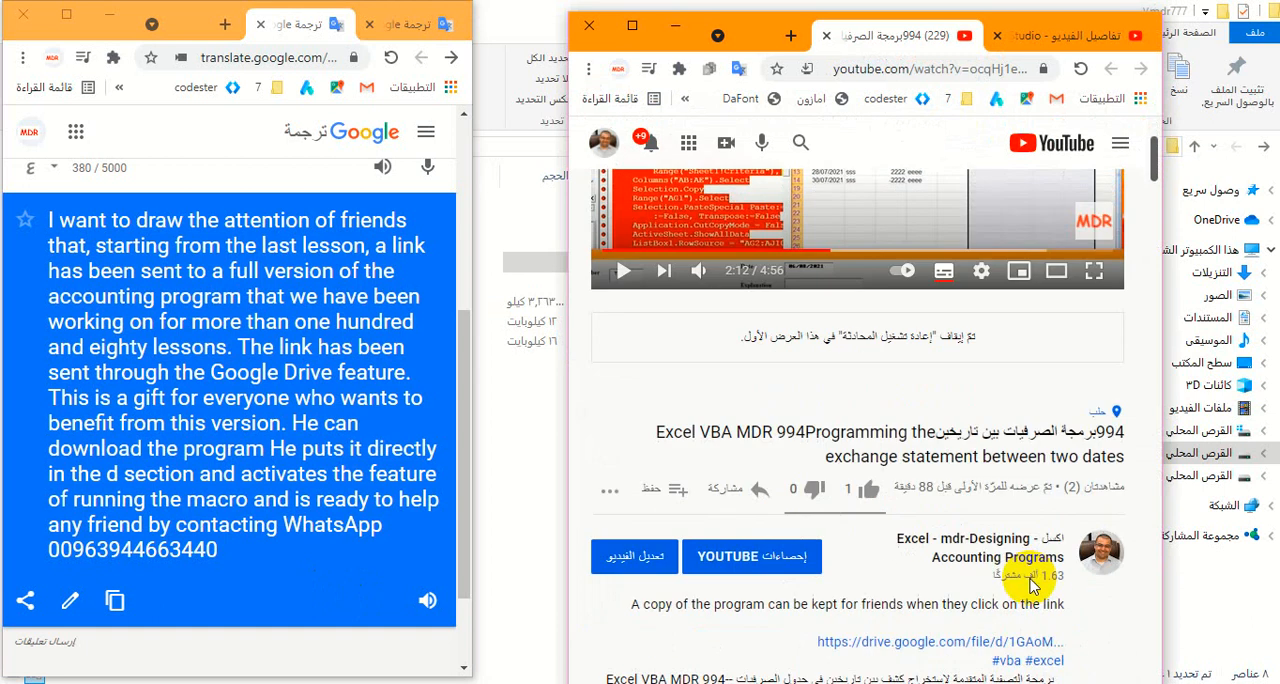
scroll(1032, 580, down, 1)
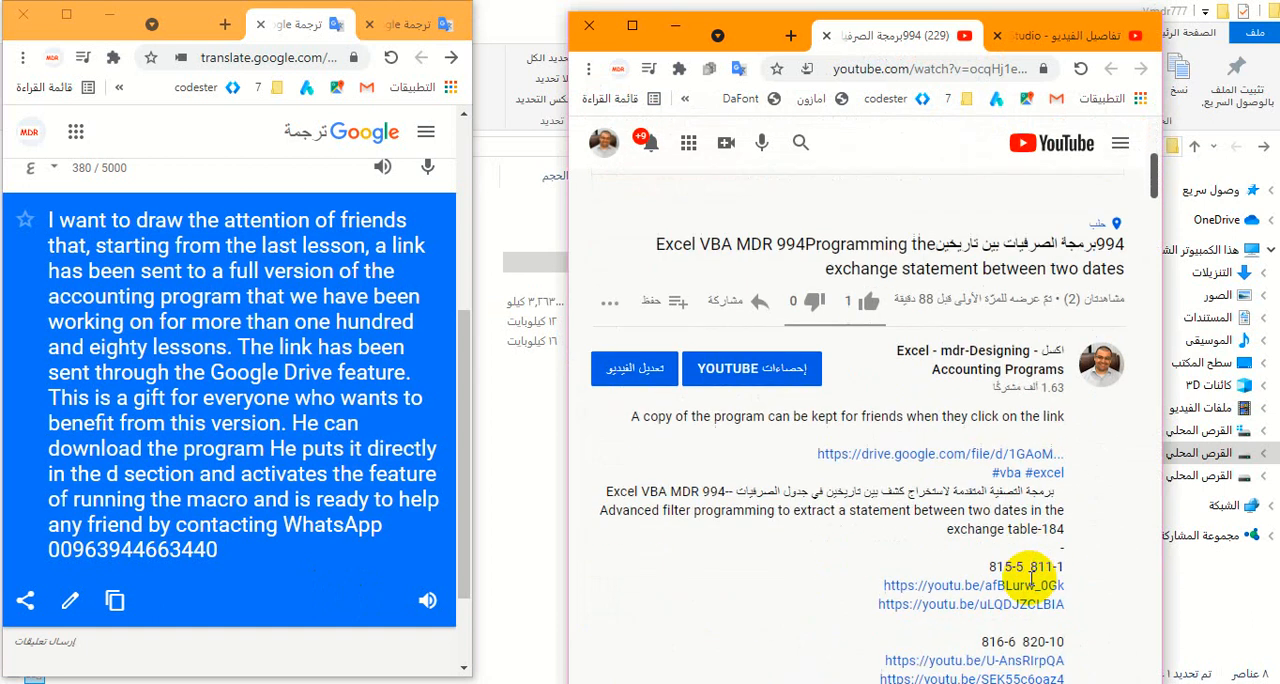
click(963, 458)
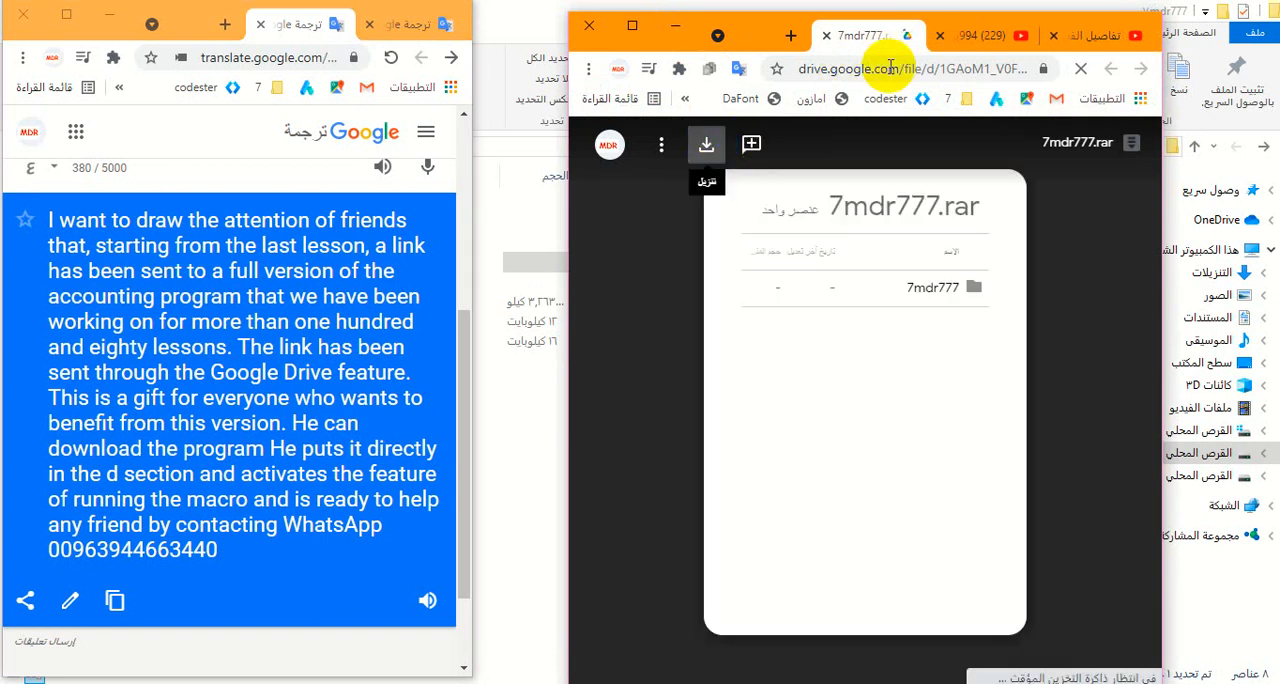
- Return to the YouTube description, highlight the sentence about keeping a copy of the program, and minimize that browser window
click(988, 42)
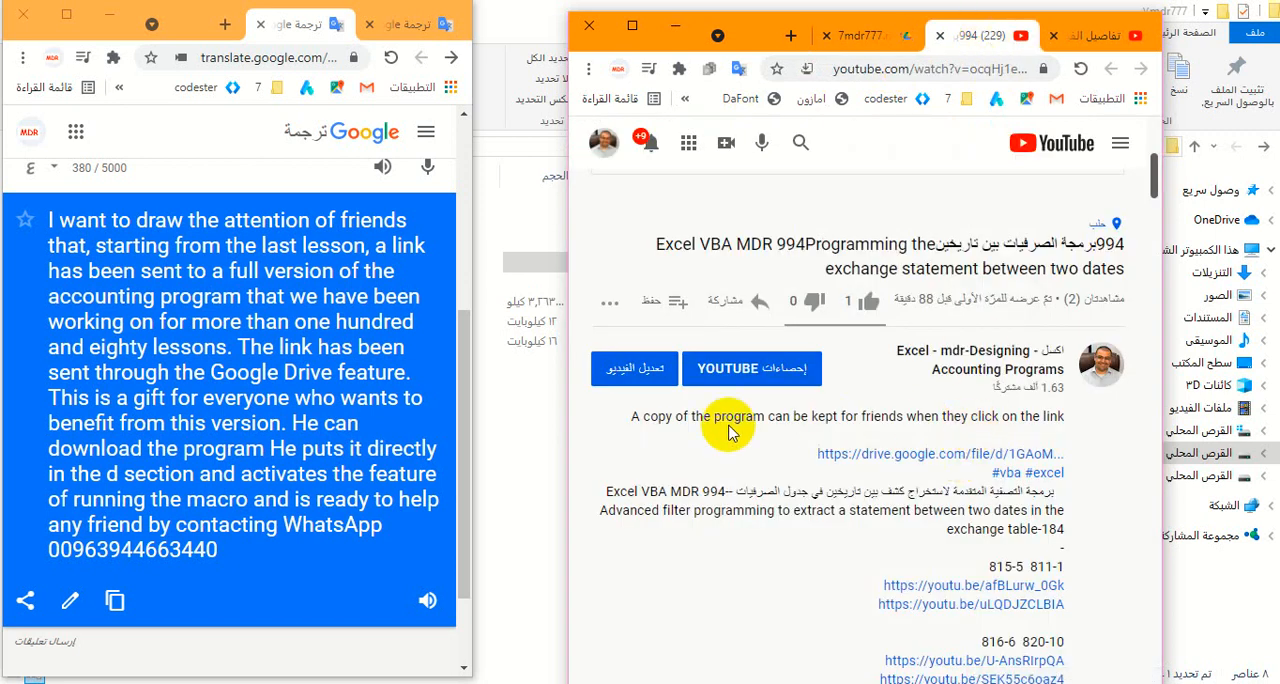
drag(617, 420, 1068, 425)
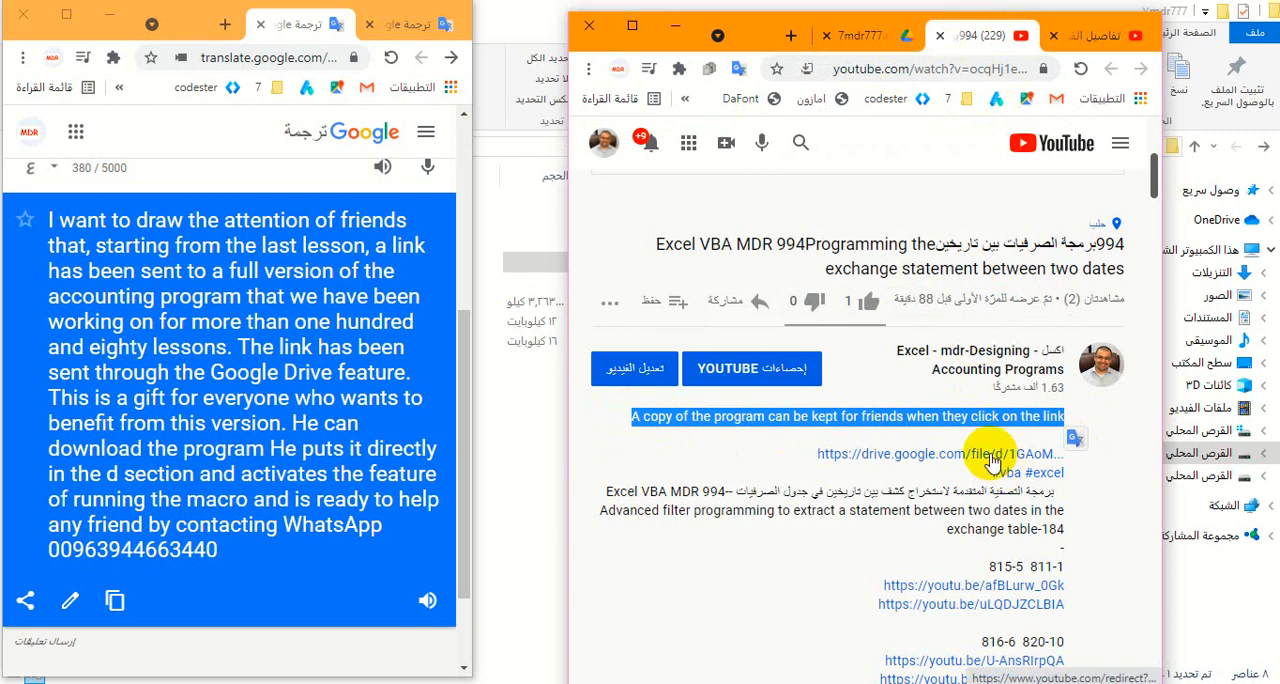
click(671, 27)
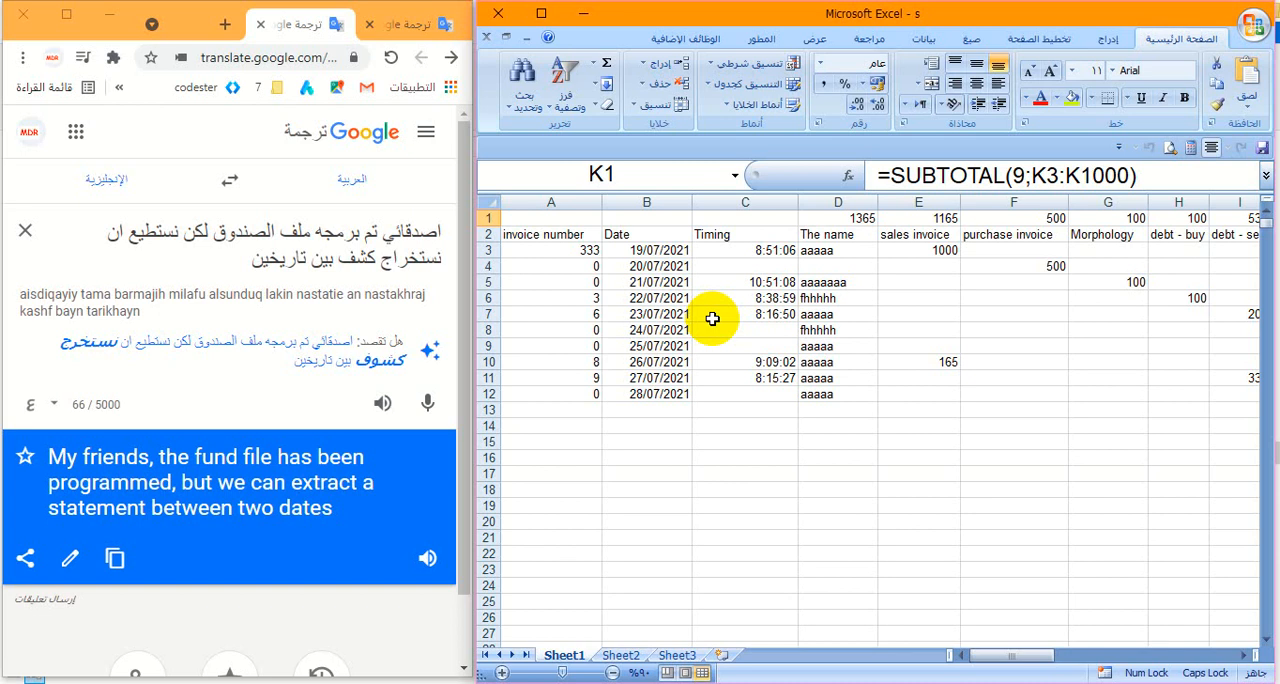
- Play the English audio about extracting a fund statement between two dates, and maximize the Excel workbook s
click(427, 560)
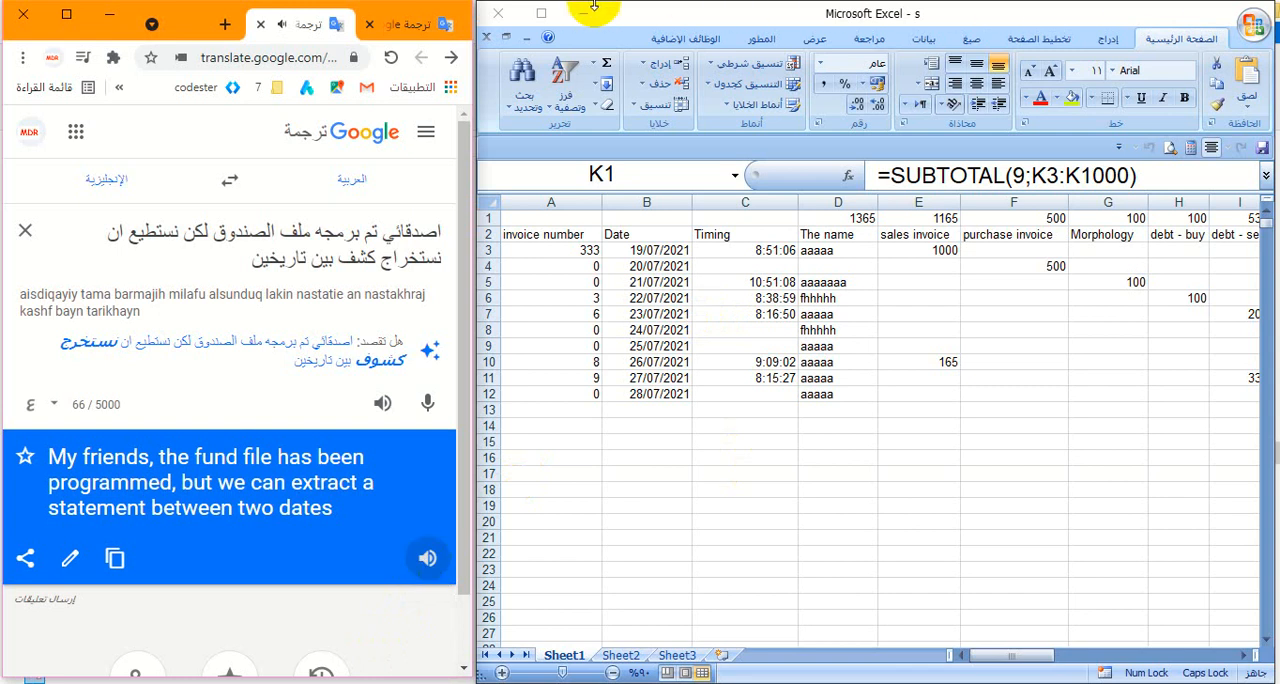
click(541, 13)
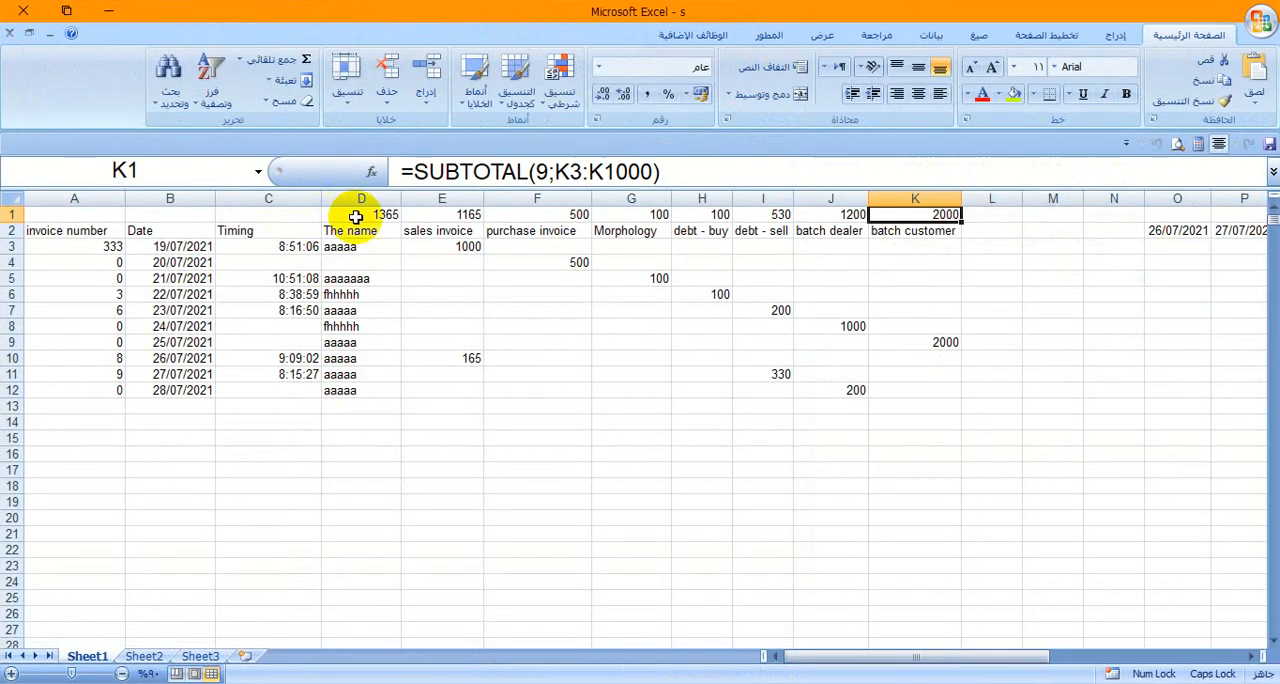
- Inspect the row 1 SUBTOTAL formulas above the sales invoice, purchase invoice and Morphology columns, keeping them as they are
click(383, 215)
click(425, 212)
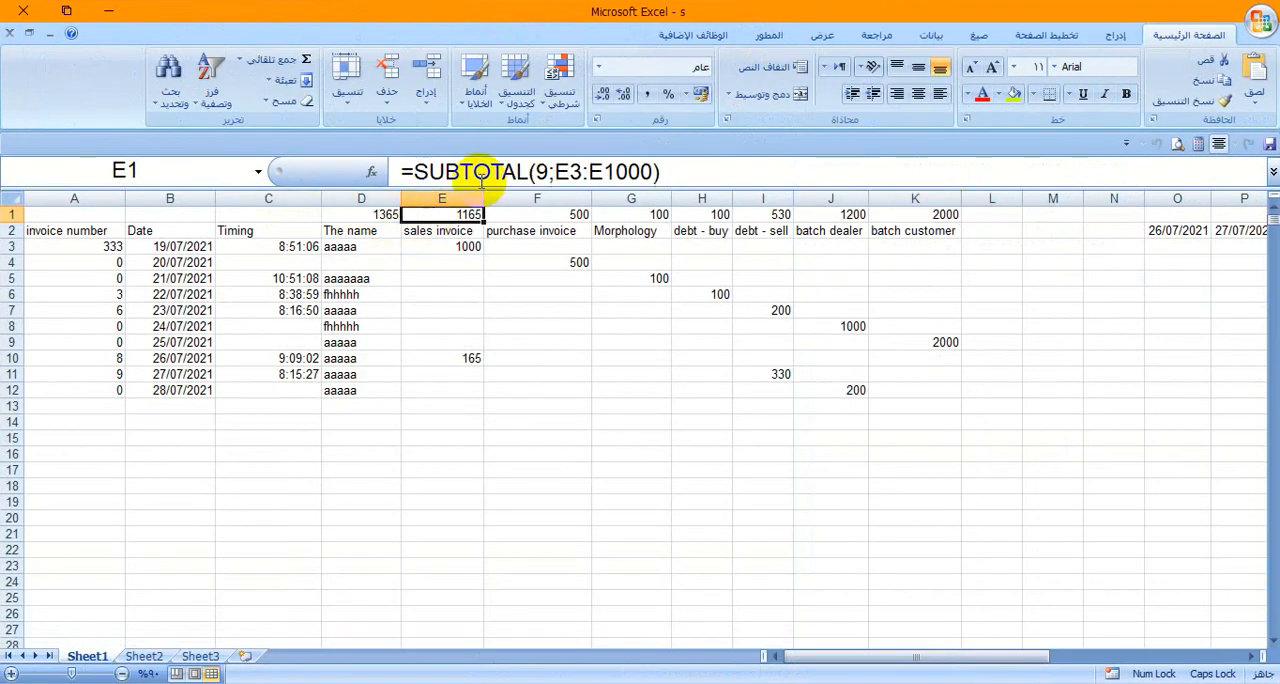
click(481, 172)
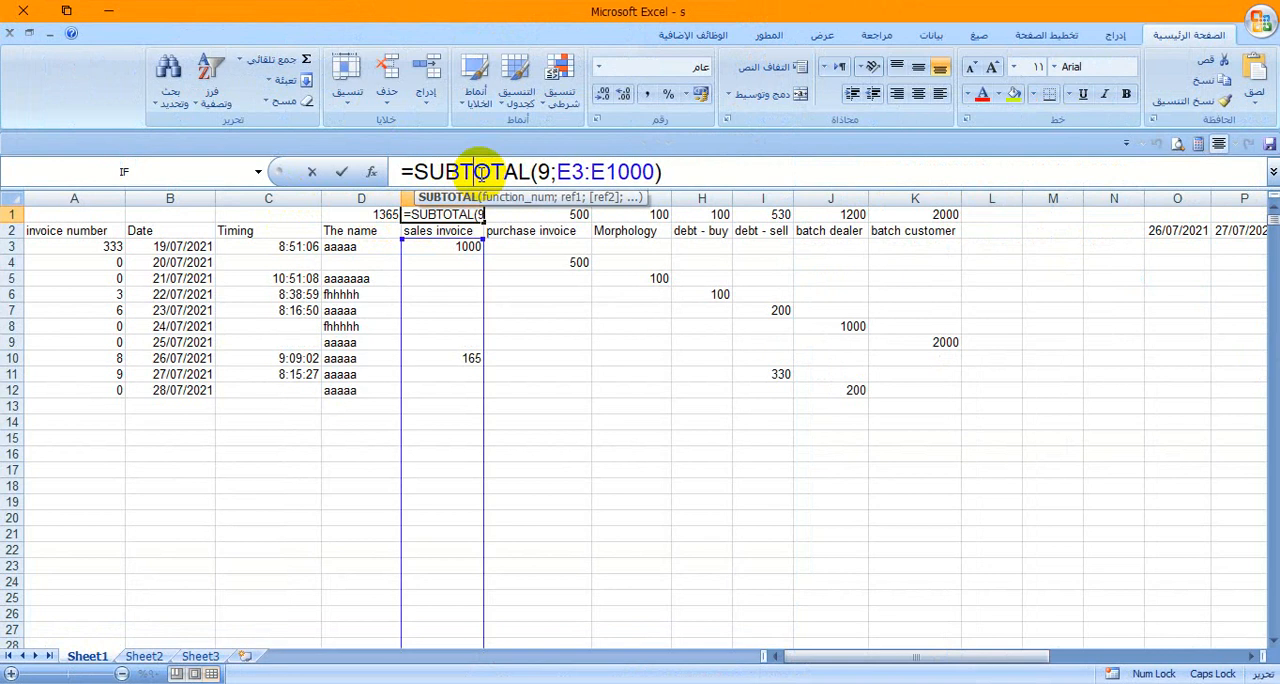
click(342, 173)
click(534, 211)
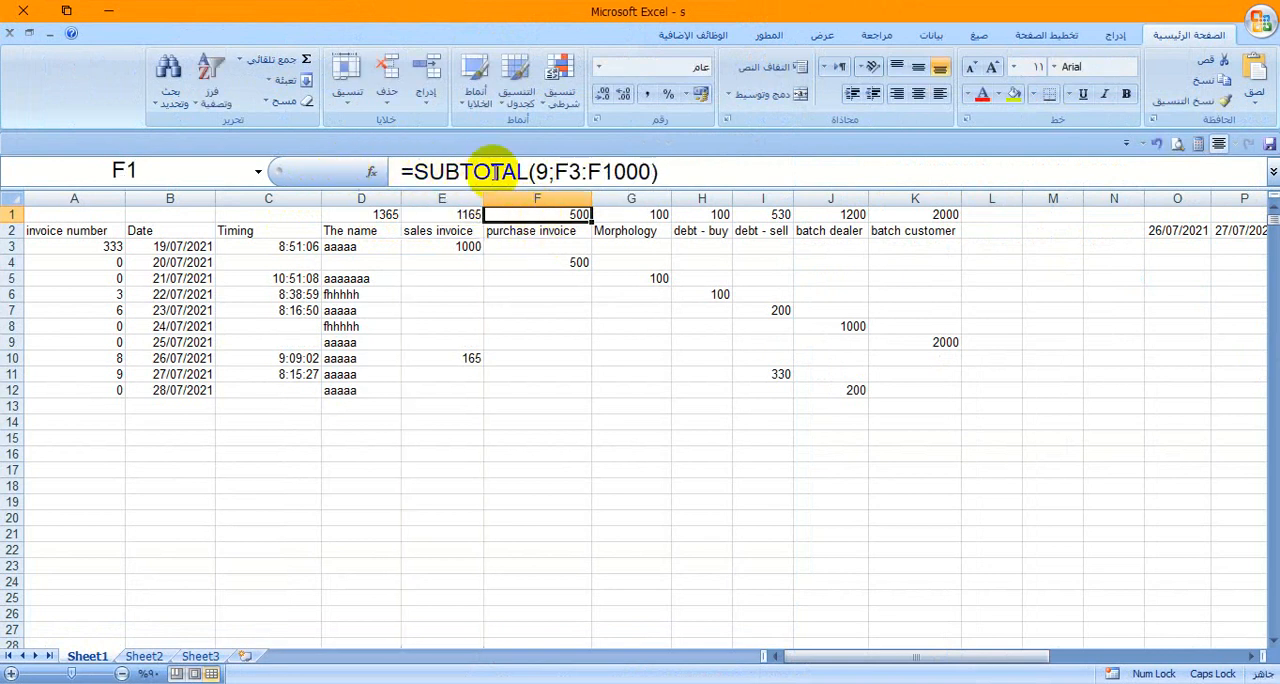
click(494, 172)
click(343, 172)
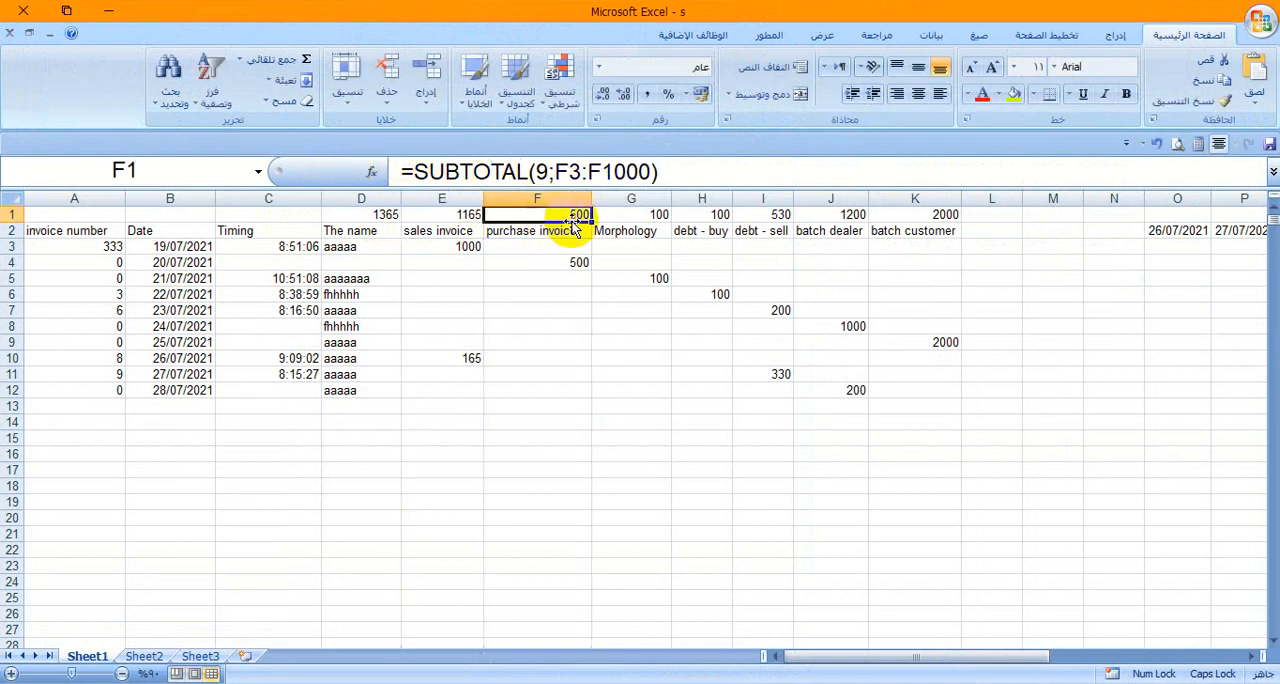
click(615, 214)
click(457, 172)
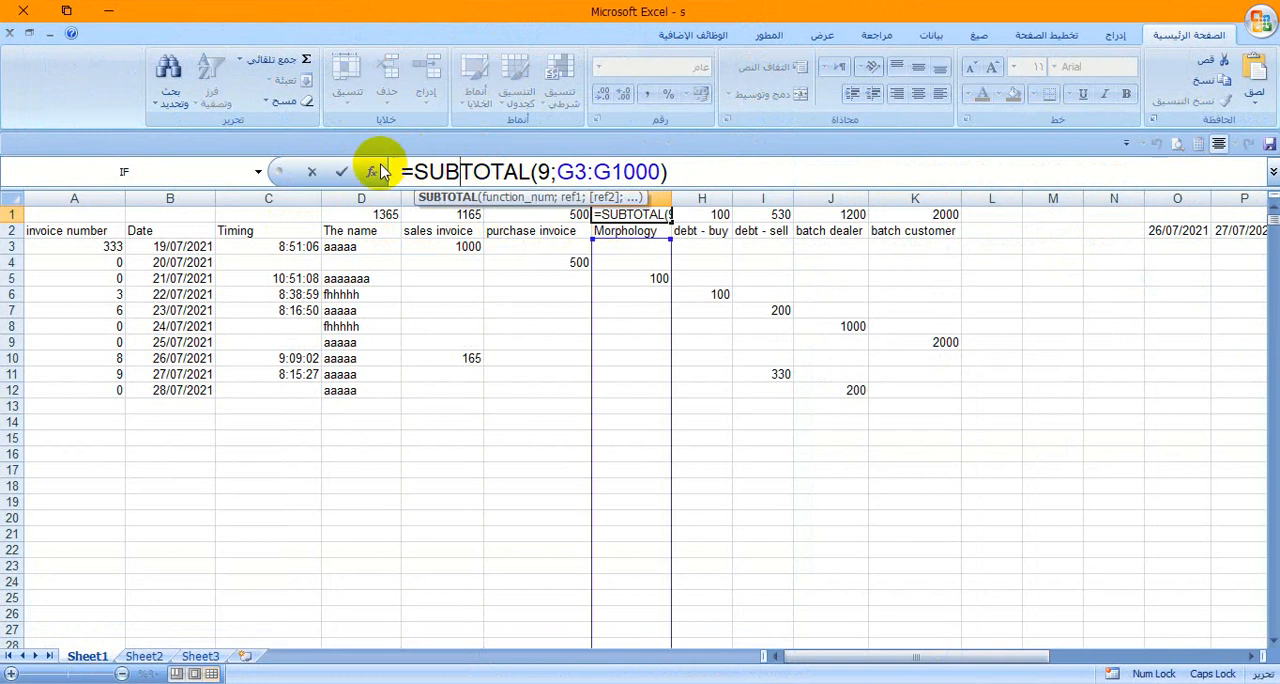
click(343, 172)
- Inspect the row 1 SUBTOTAL formulas above the debt - buy, debt - sell, batch dealer and batch customer columns
click(710, 214)
click(571, 172)
click(340, 175)
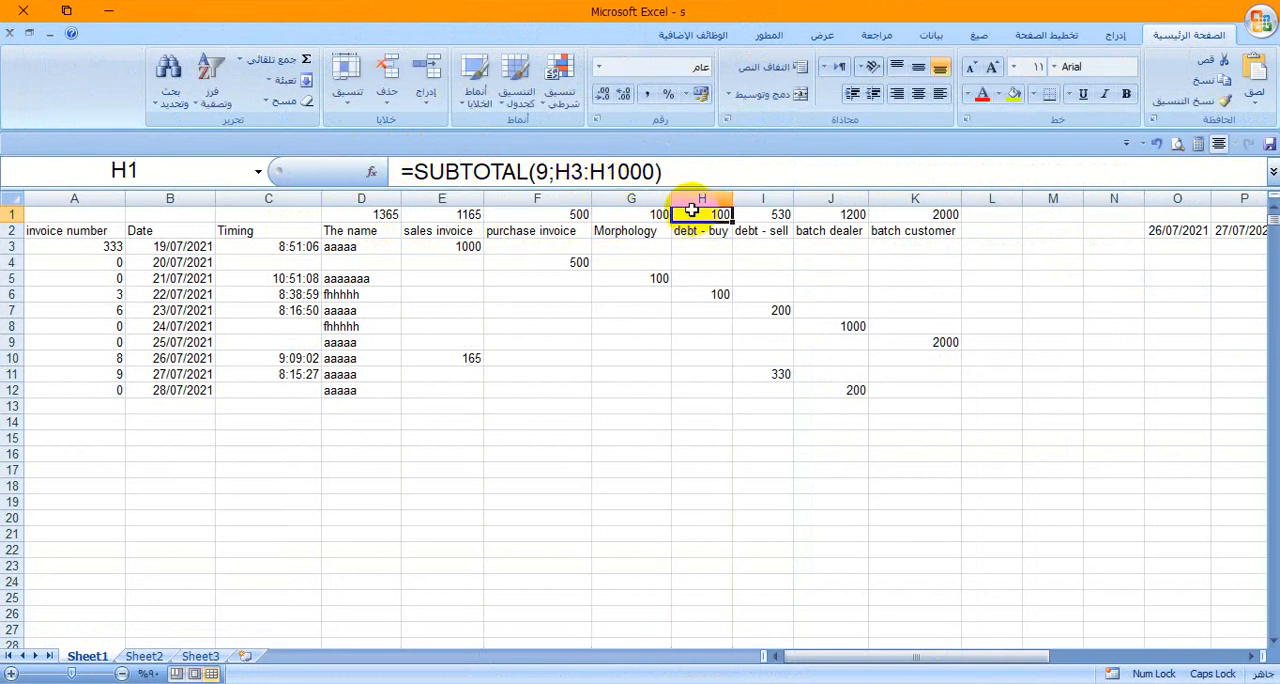
click(763, 214)
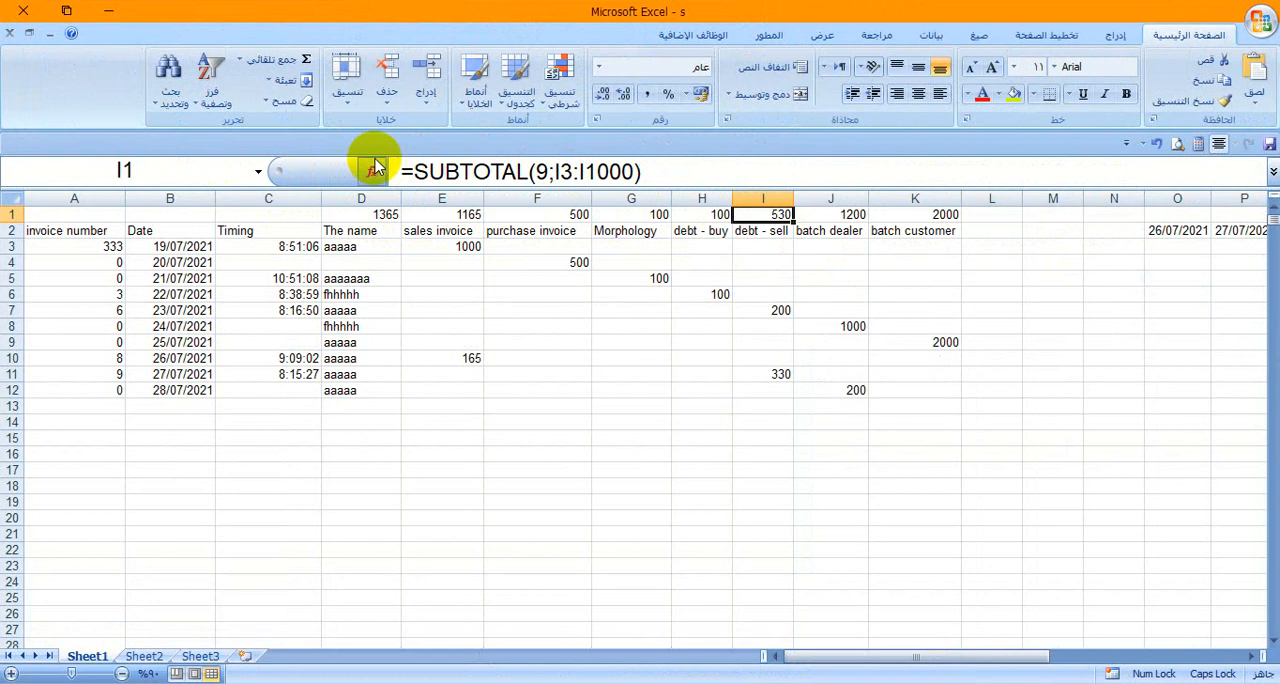
click(445, 172)
click(340, 172)
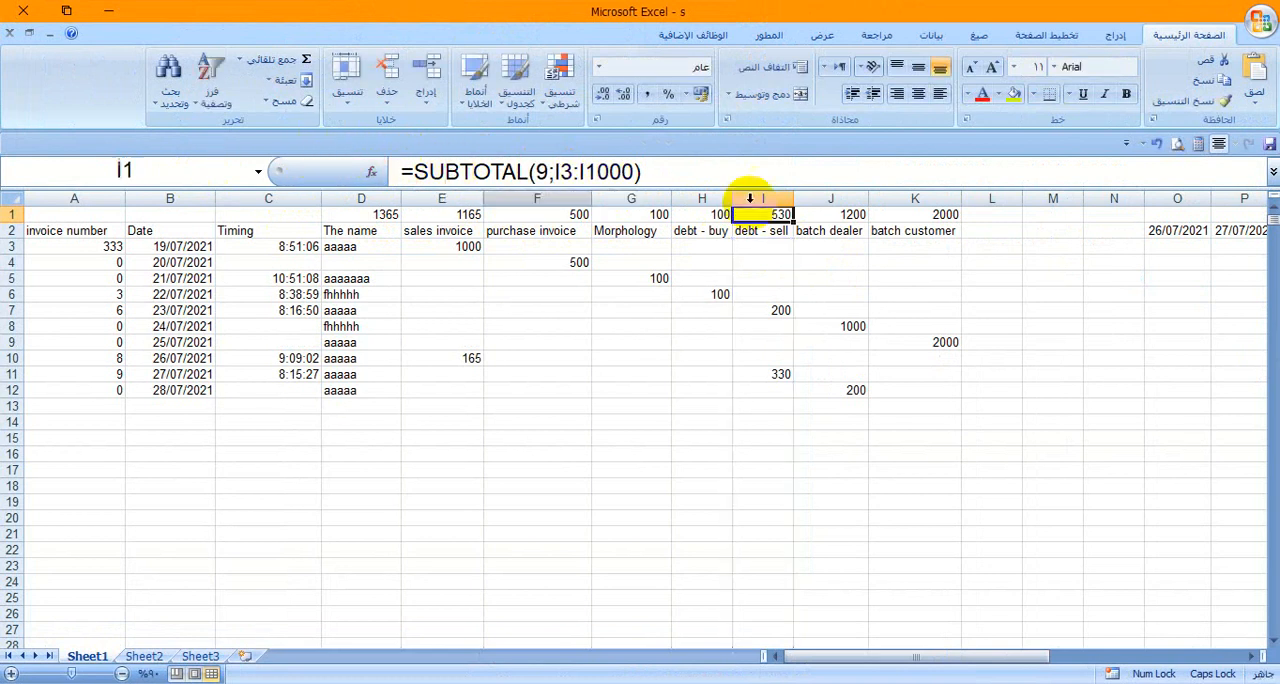
click(820, 214)
click(563, 172)
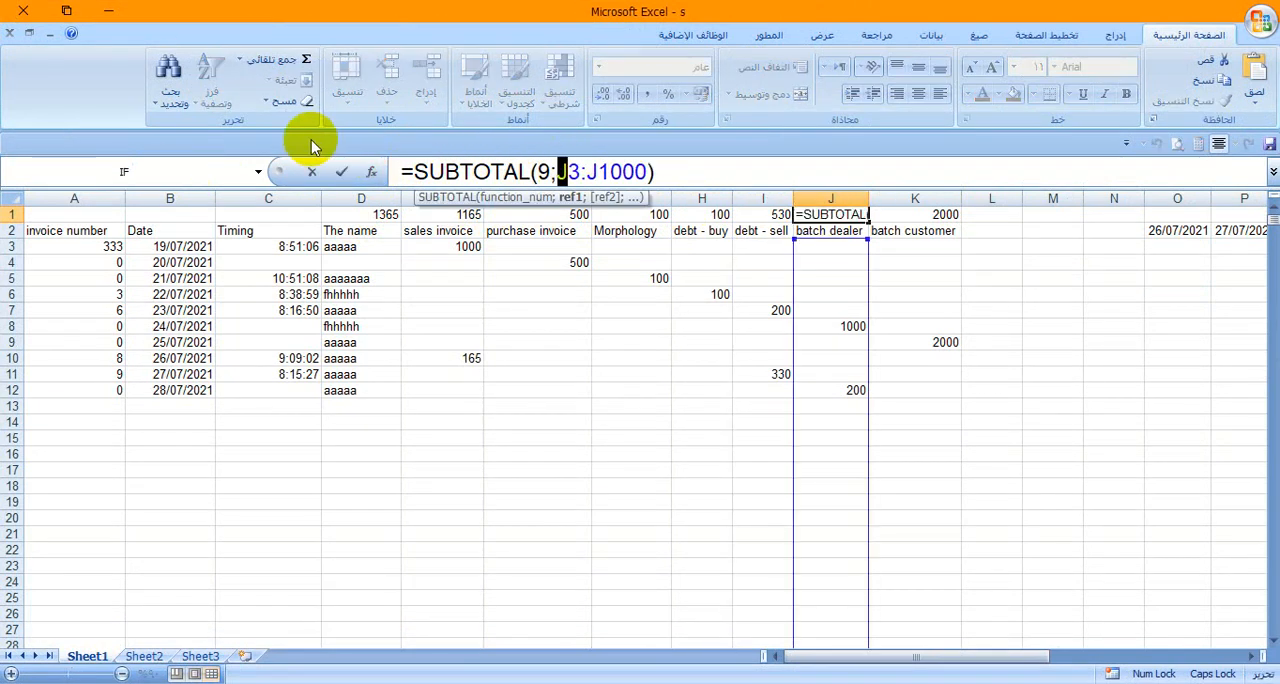
click(340, 172)
click(910, 215)
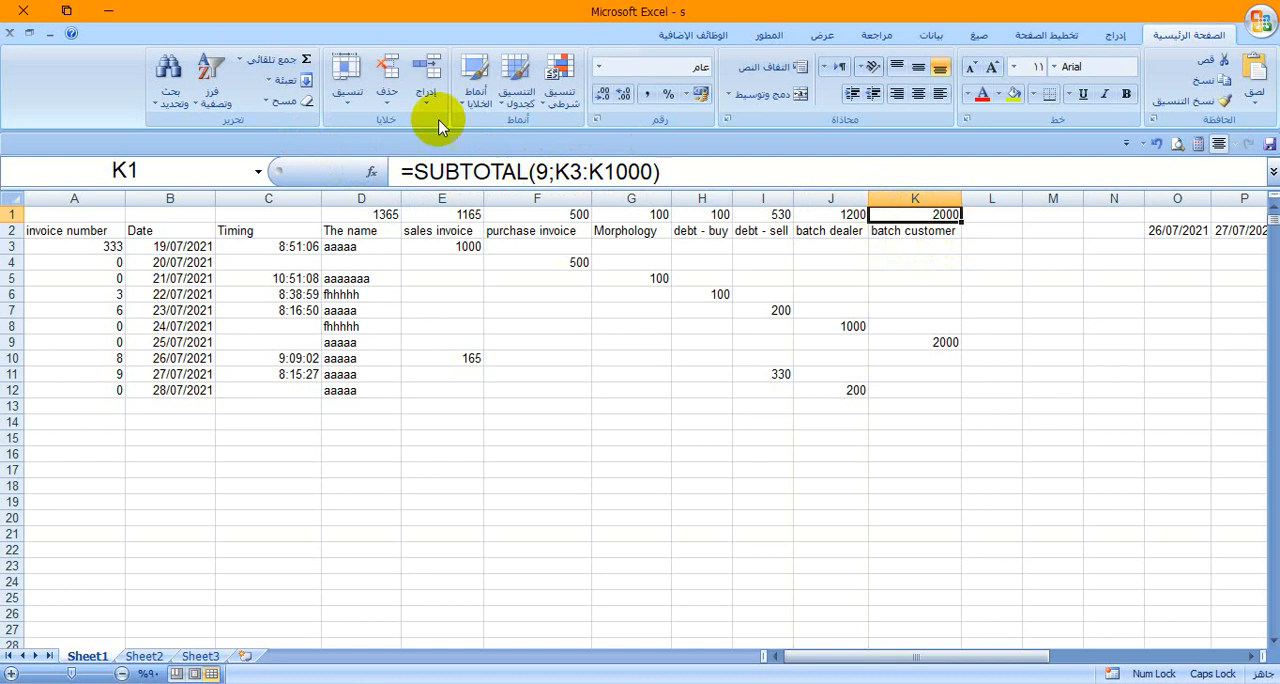
click(445, 172)
click(340, 172)
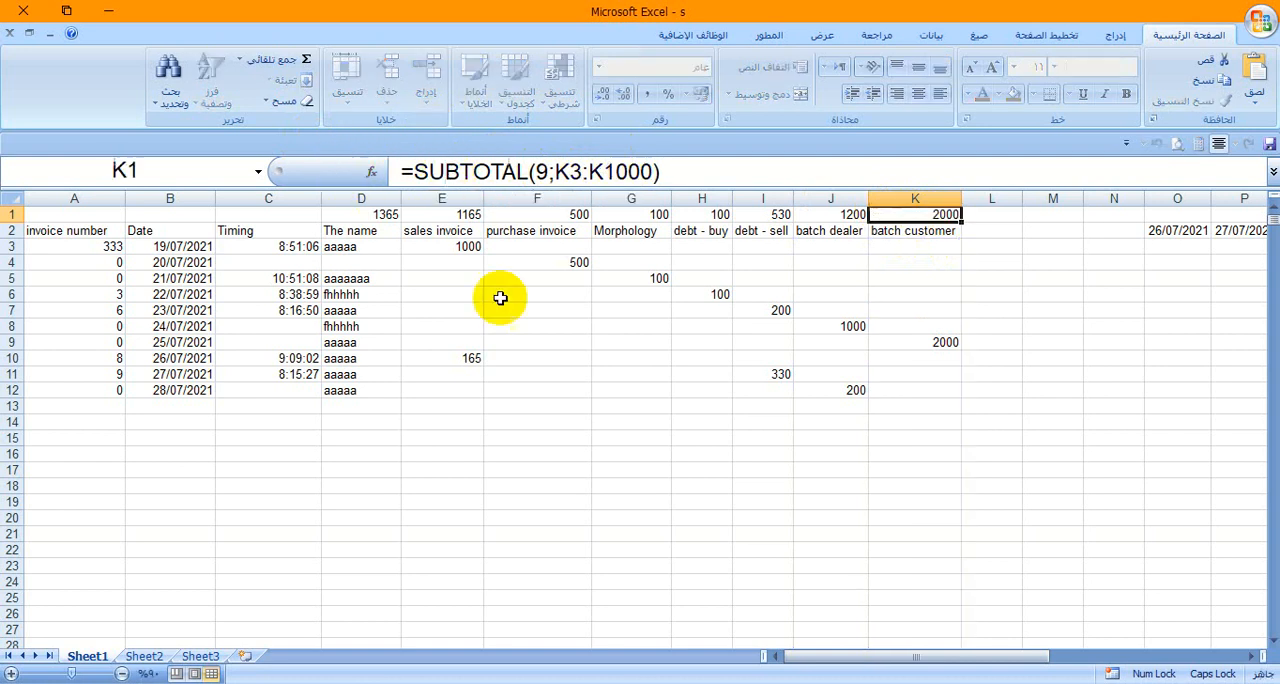
- Inspect the criteria formulas under the two Date headings in Q2 and R2 that refer to the start and end dates
click(1250, 656)
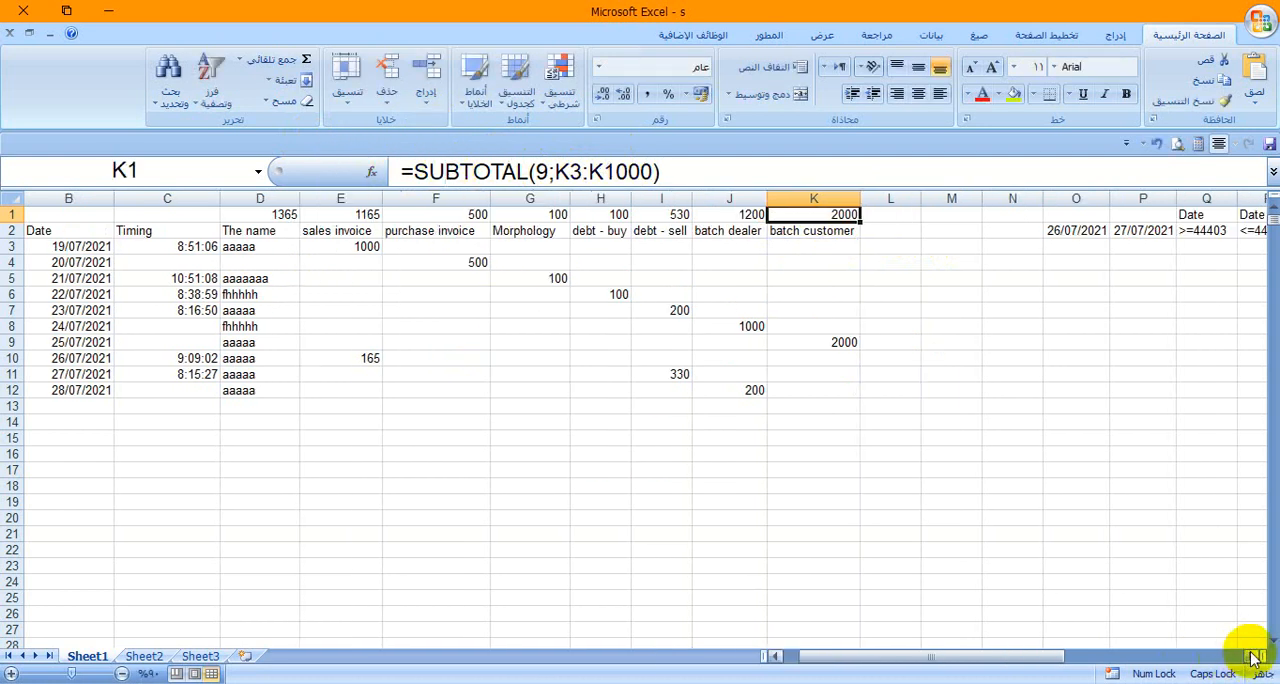
click(1253, 657)
double_click(1253, 657)
click(1253, 657)
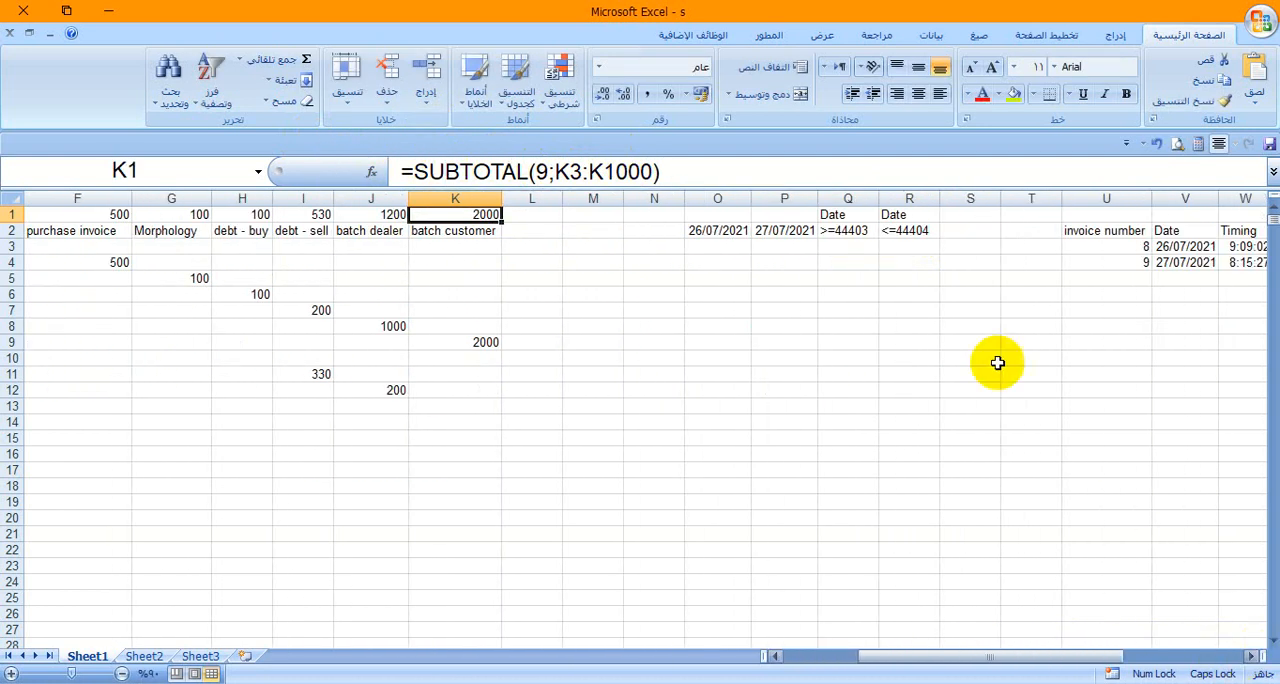
click(843, 230)
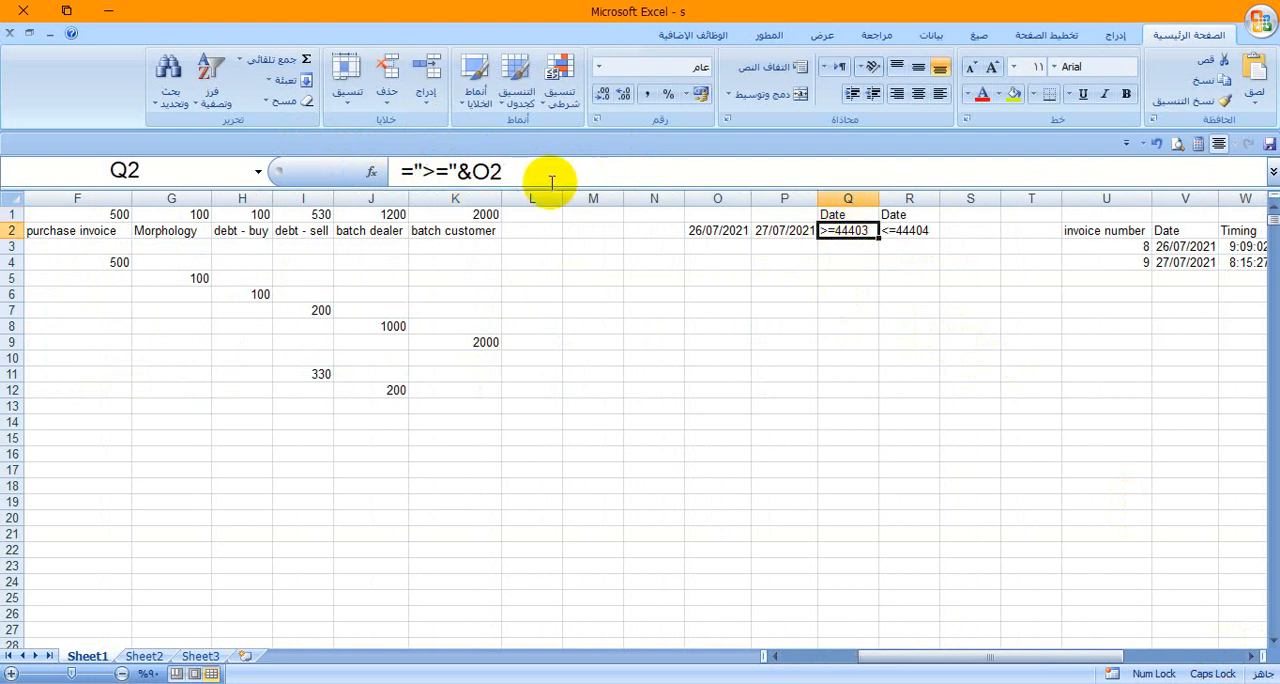
click(894, 229)
click(480, 172)
click(340, 172)
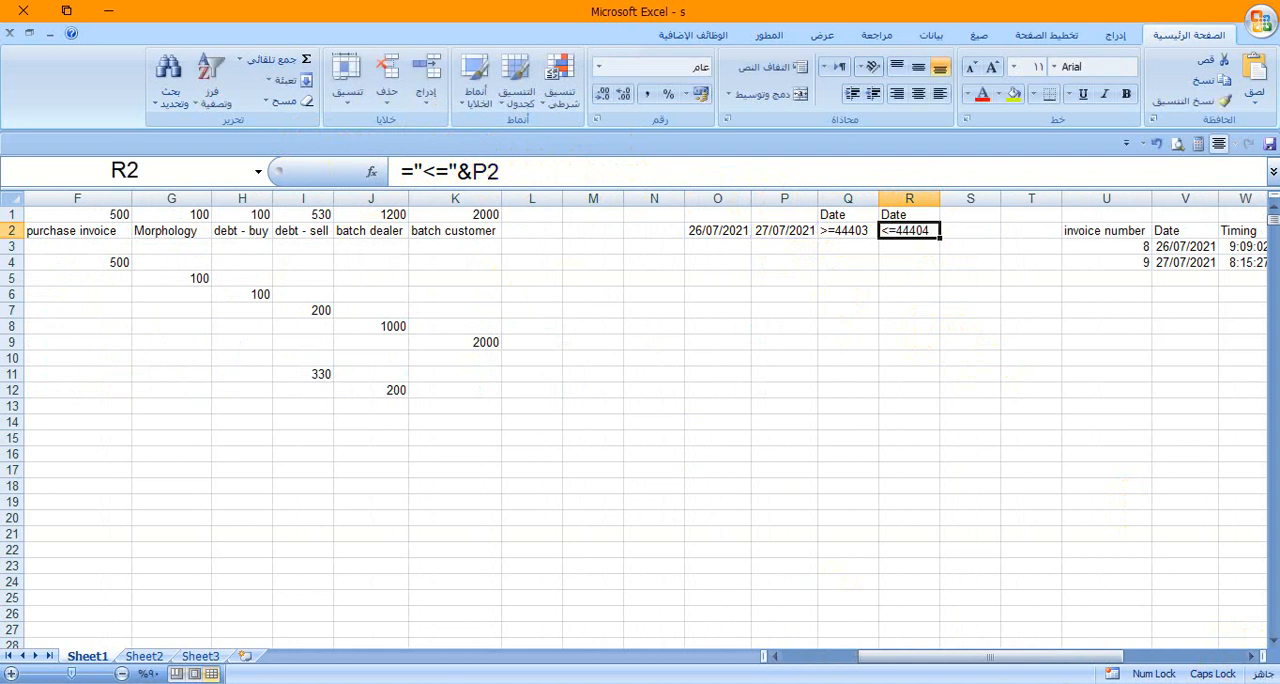
- Highlight the extracted statement in U2:AE4 for review, and return to the source table in columns A to K
click(1251, 657)
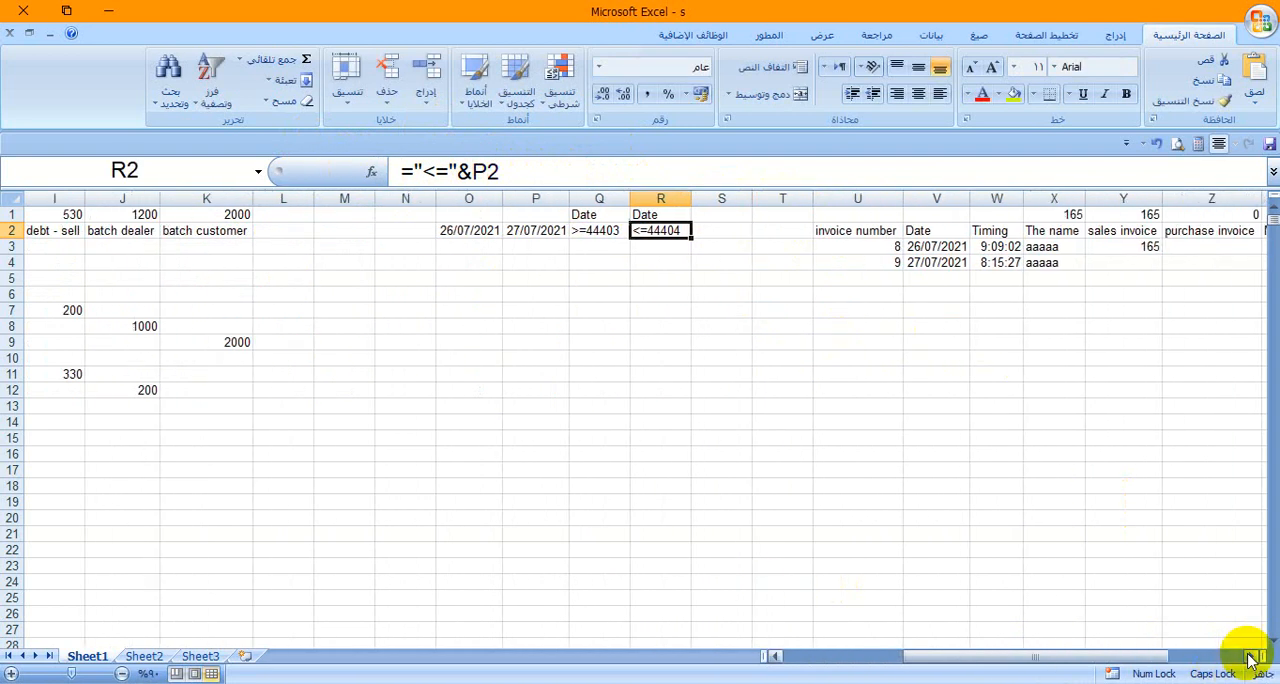
click(1251, 657)
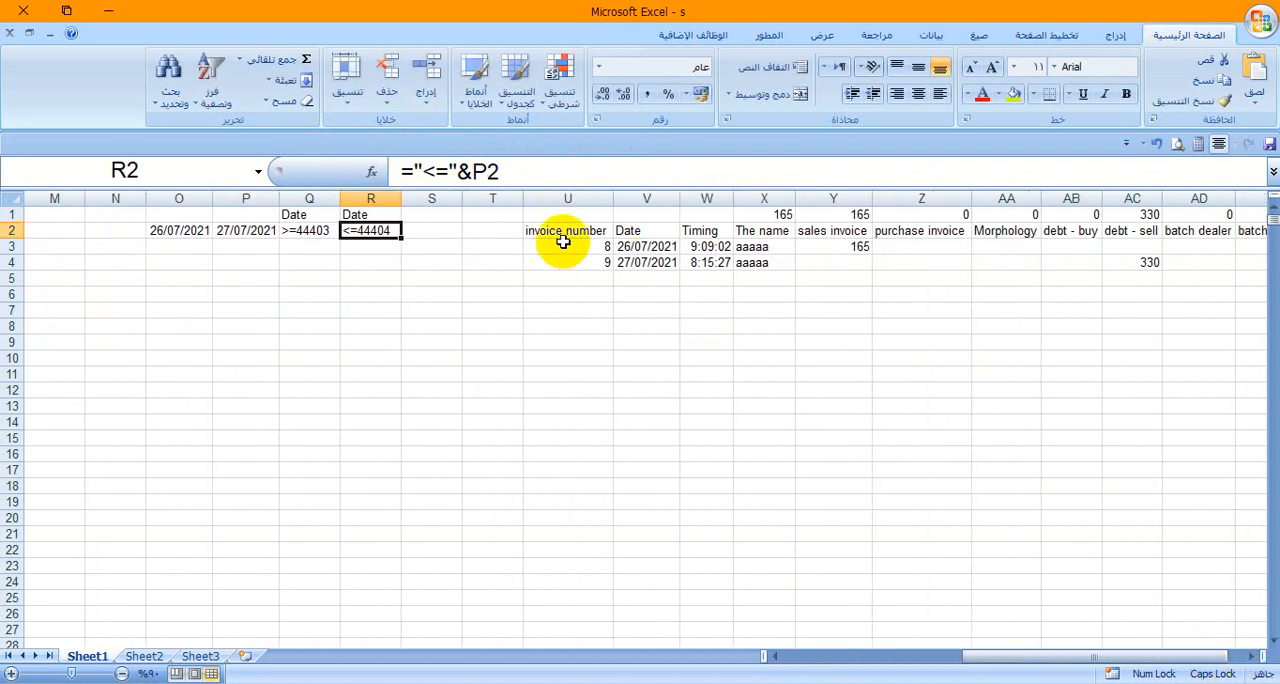
drag(557, 231, 1175, 272)
drag(1023, 658, 763, 643)
mouse_move(616, 683)
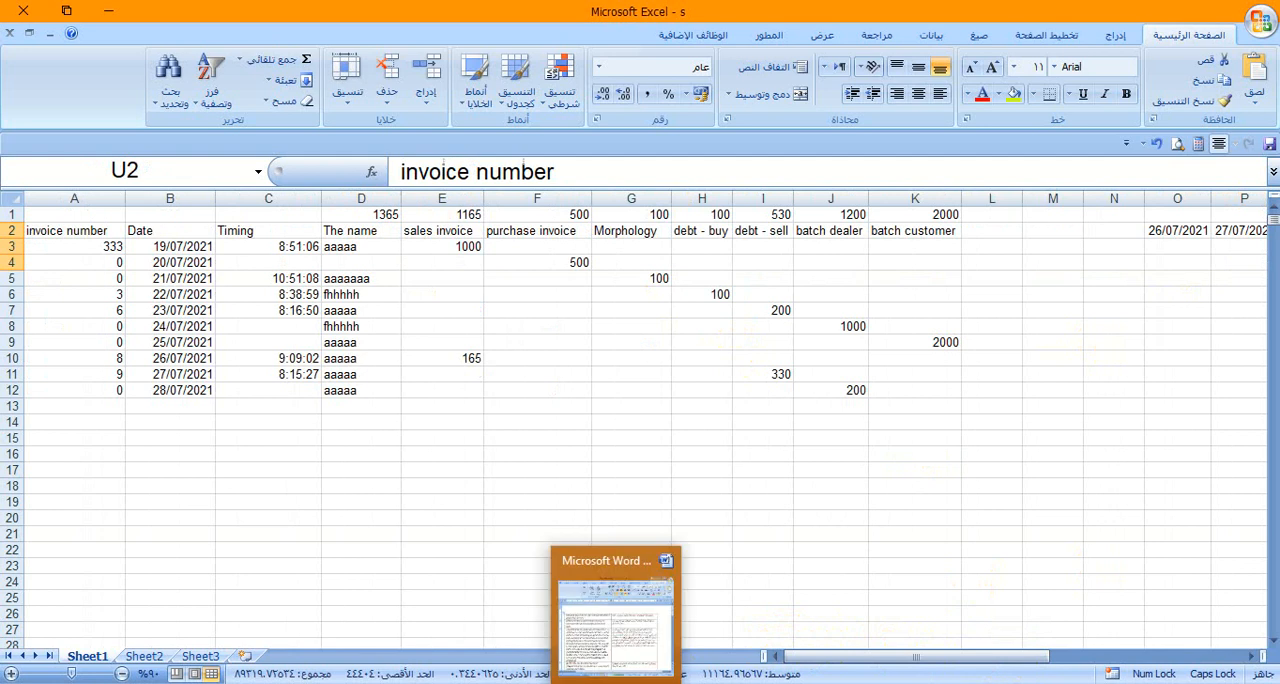
mouse_move(663, 682)
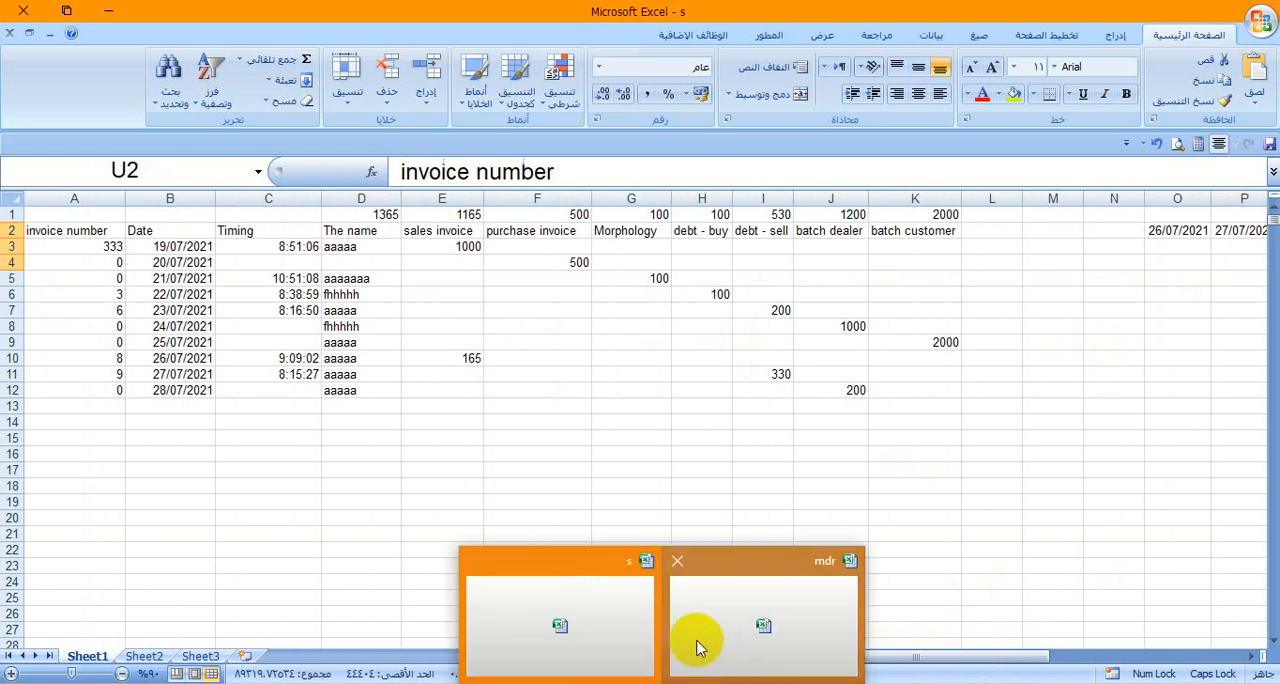
click(750, 419)
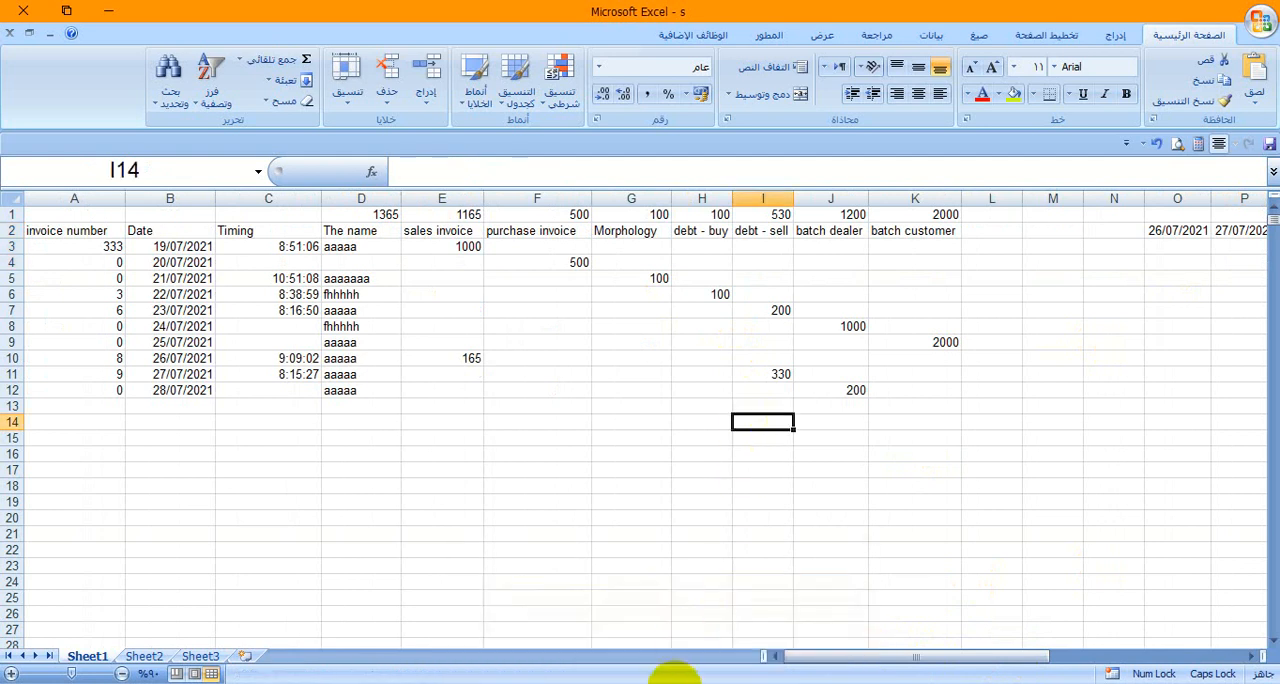
- Open the Visual Basic editor maximized, open UserForm12 from the mdr.xlsm project and run the form
mouse_move(655, 683)
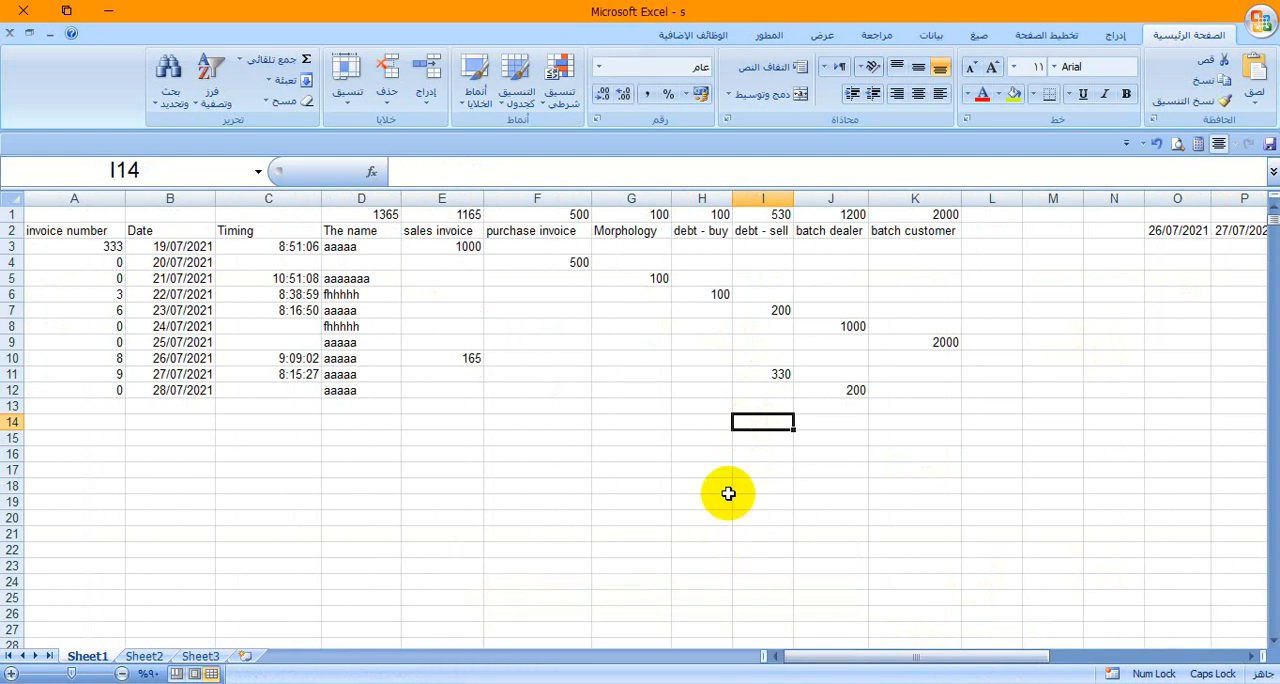
key(alt+F11)
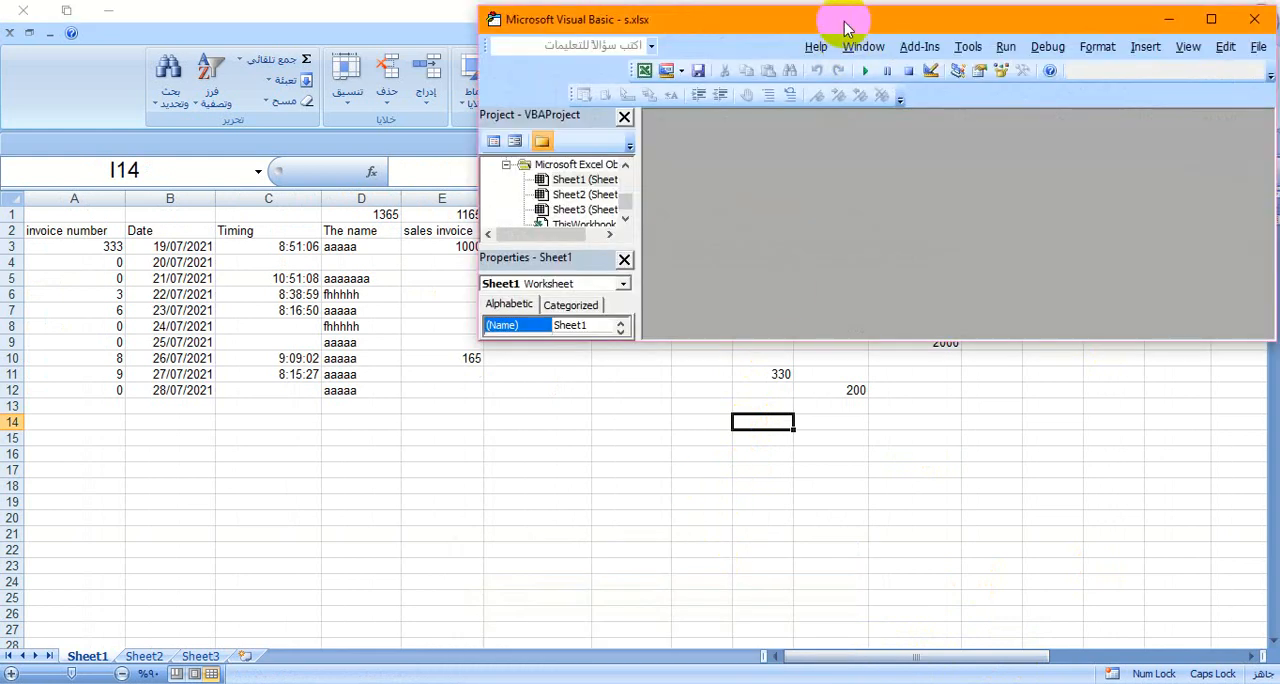
double_click(845, 22)
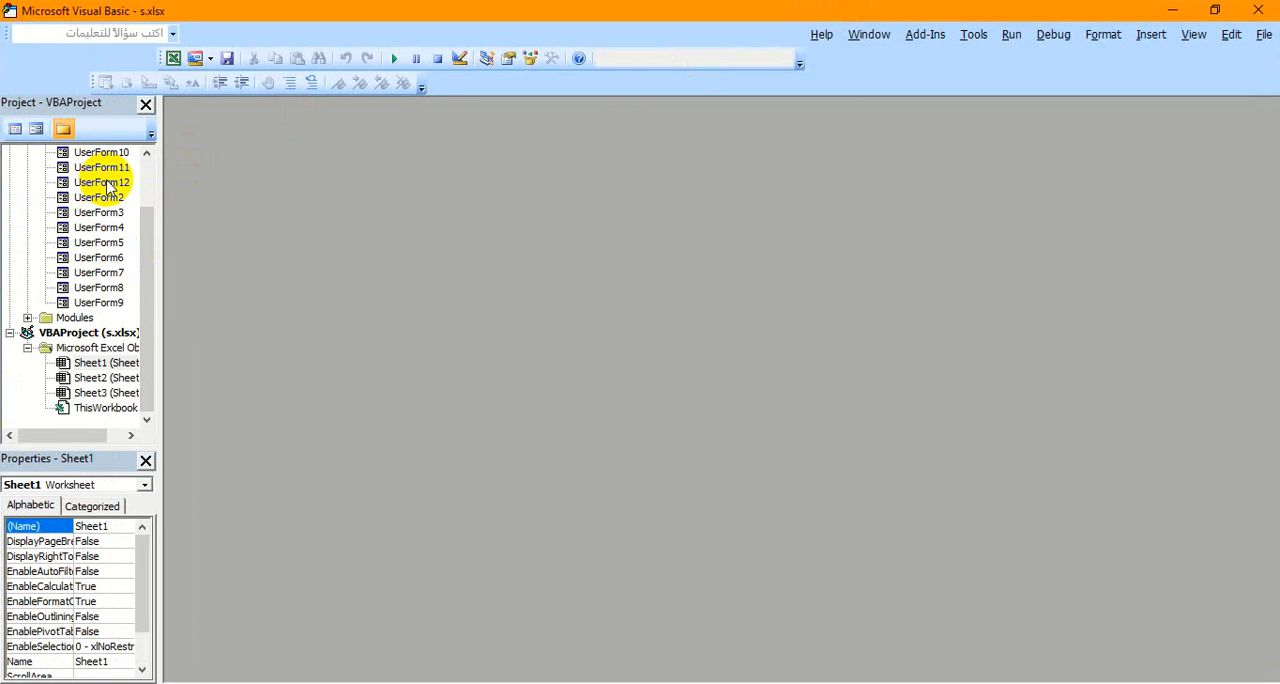
double_click(110, 183)
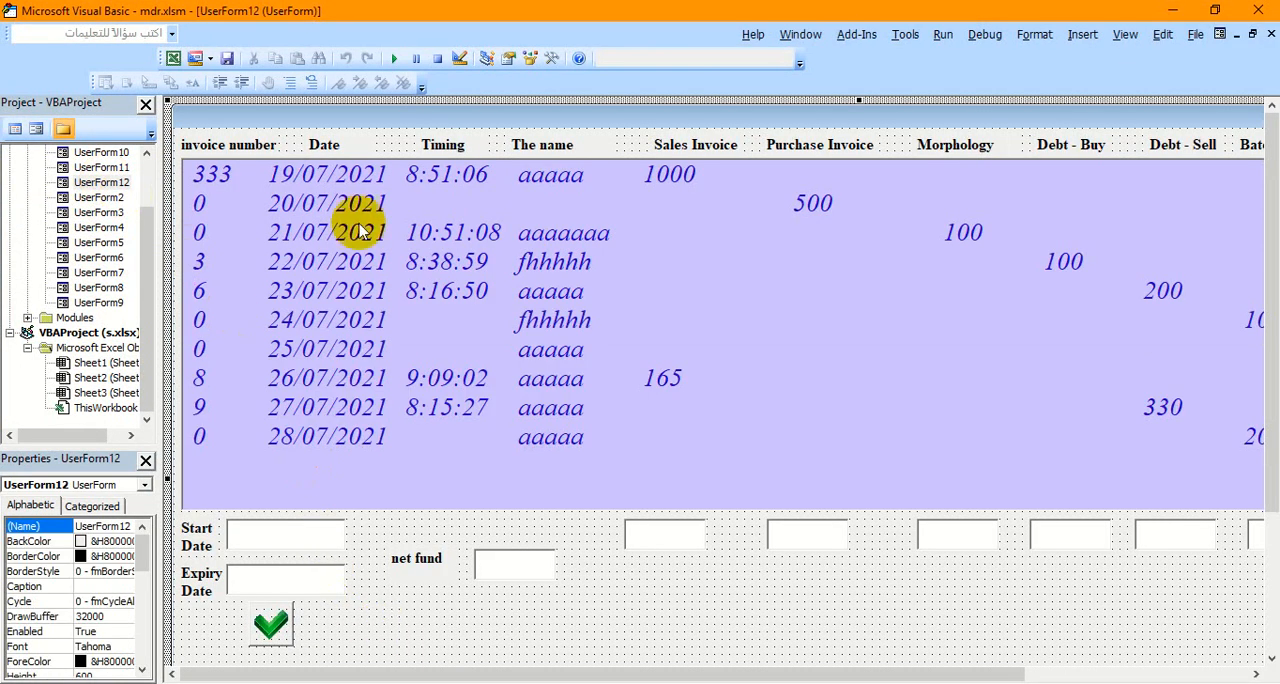
click(393, 58)
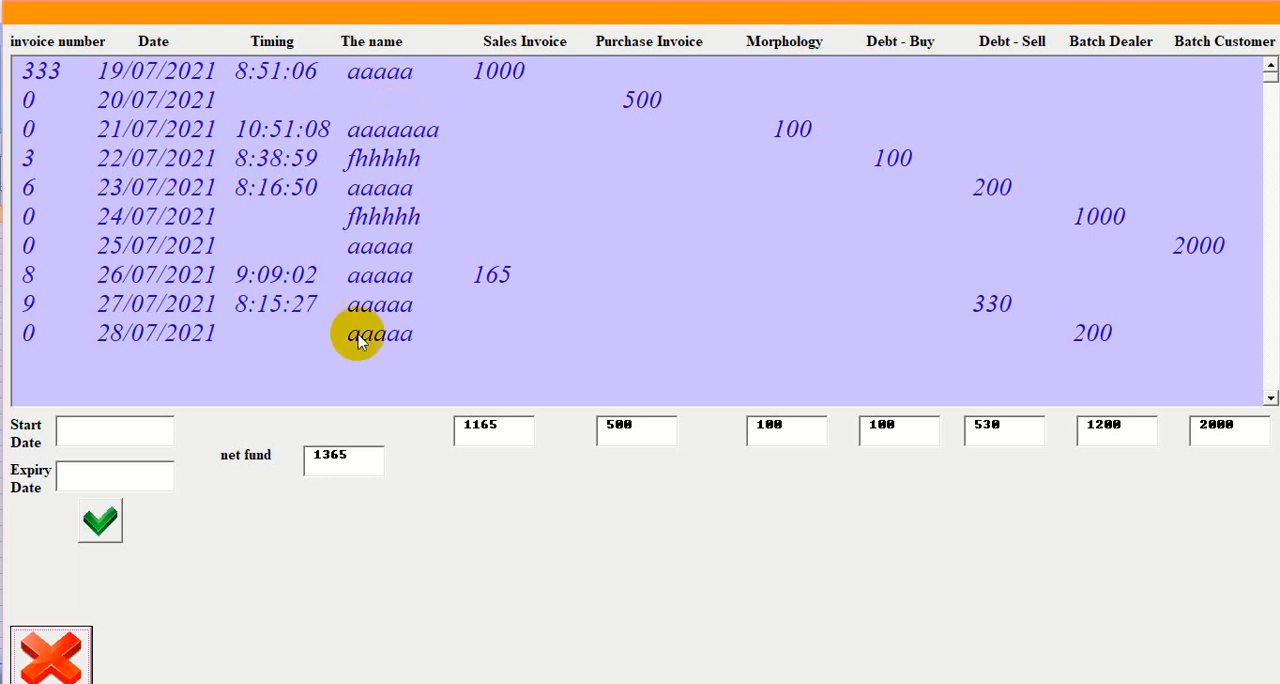
- Fill the start date with 7/23/2021 and the expiry date with 7/27/2021 from the list, and extract the statement between them
click(102, 428)
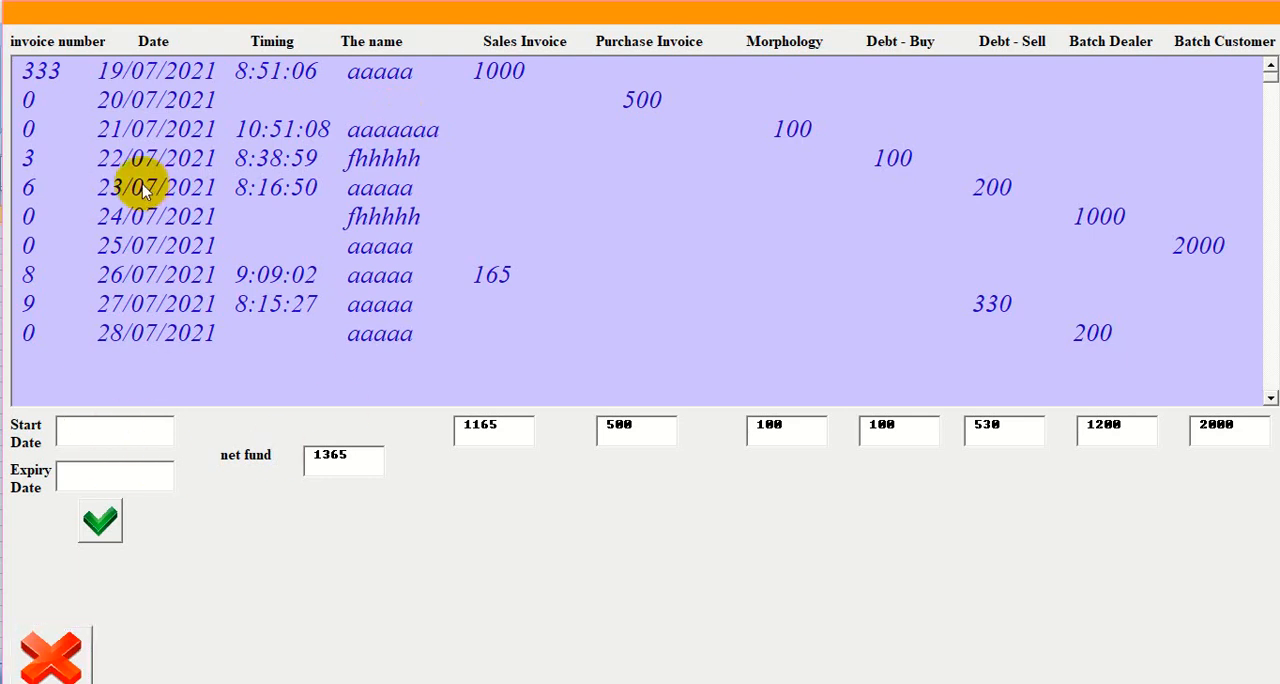
click(140, 187)
click(96, 427)
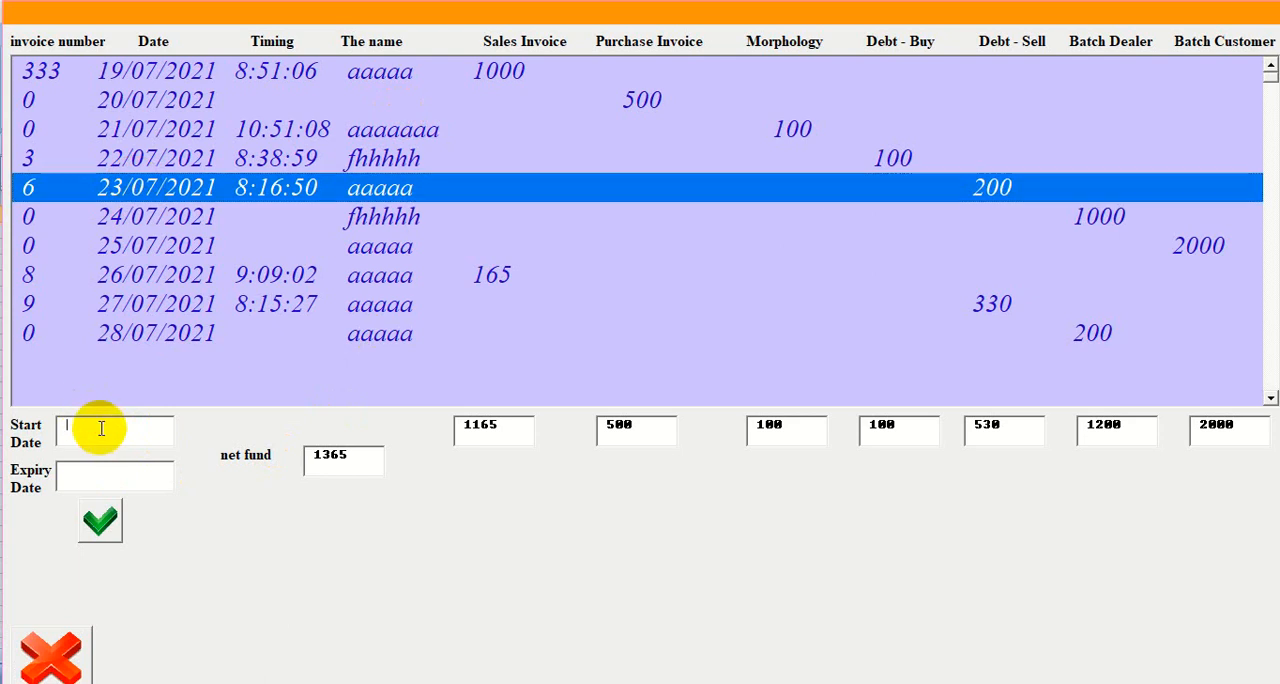
click(95, 302)
click(106, 473)
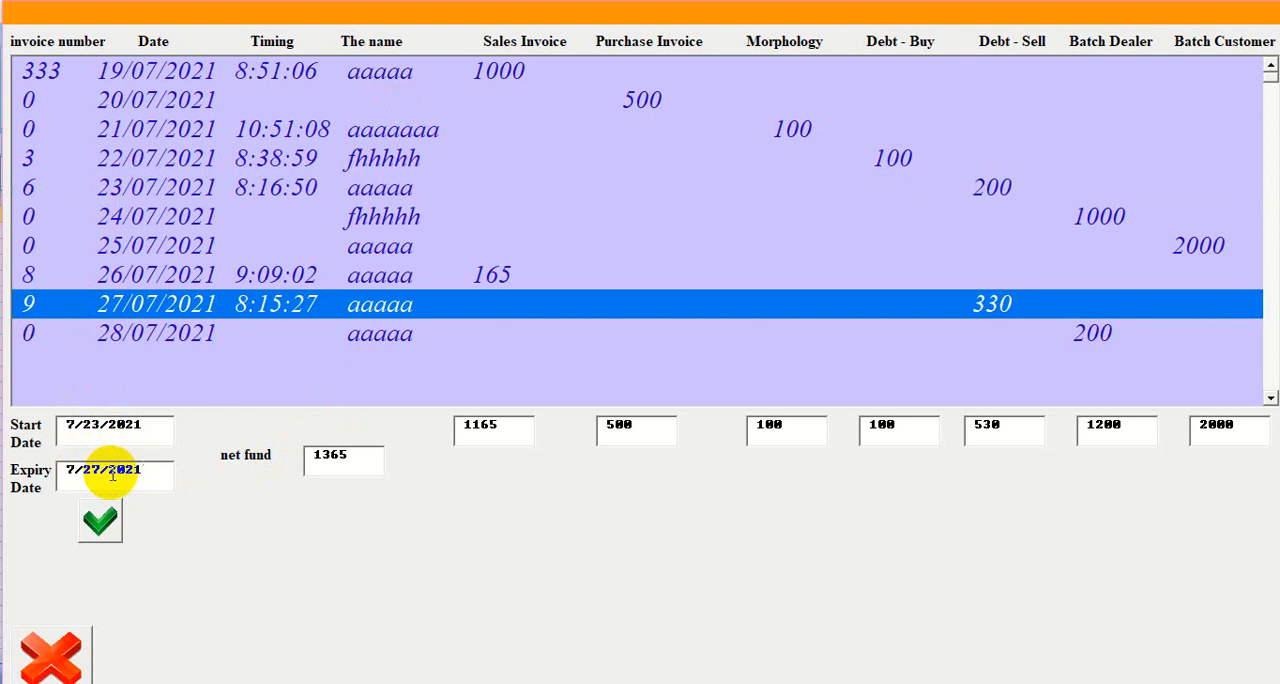
click(100, 521)
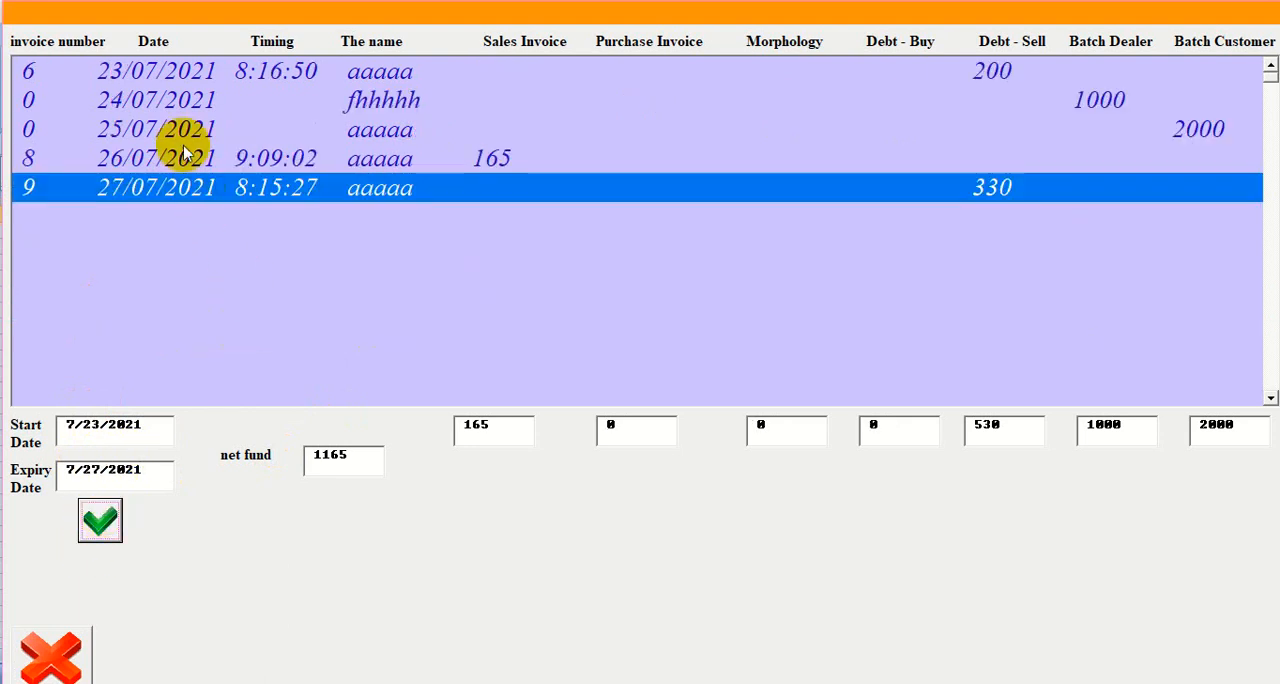
- Check the filtered rows from 23/07/2021 to 27/07/2021 and the column totals below the list, and close the form
click(171, 70)
click(177, 100)
click(170, 128)
click(162, 160)
click(150, 188)
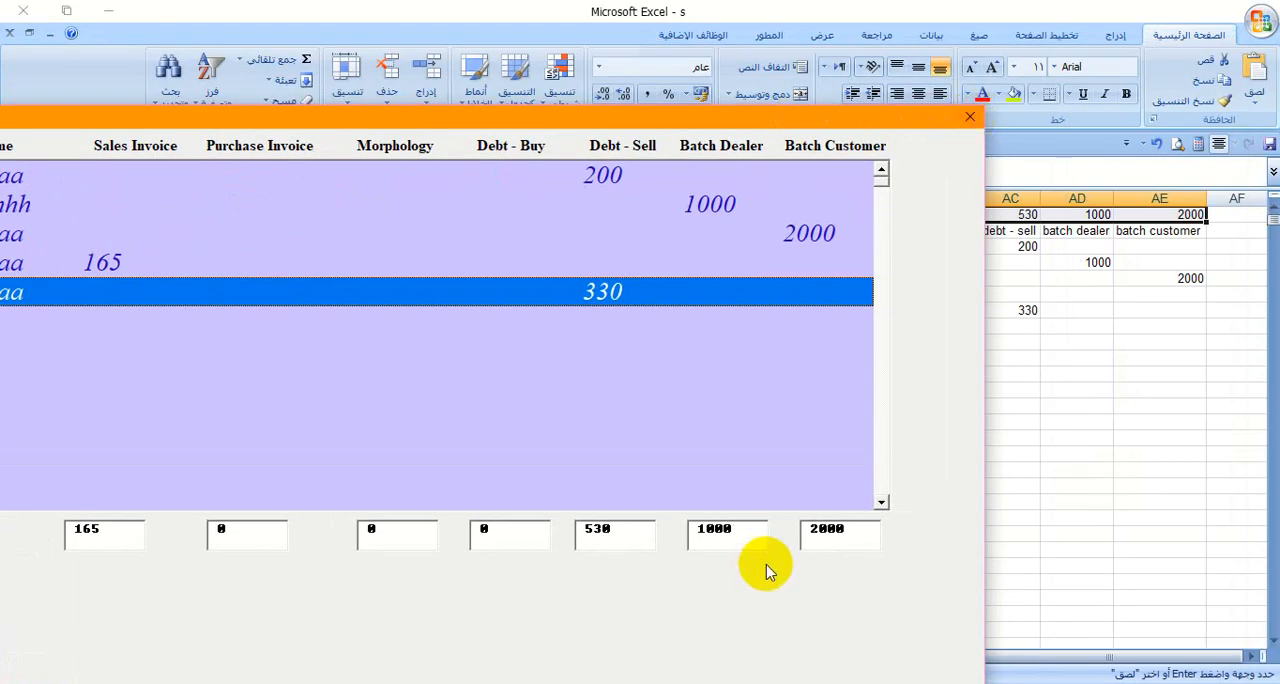
double_click(829, 536)
double_click(714, 531)
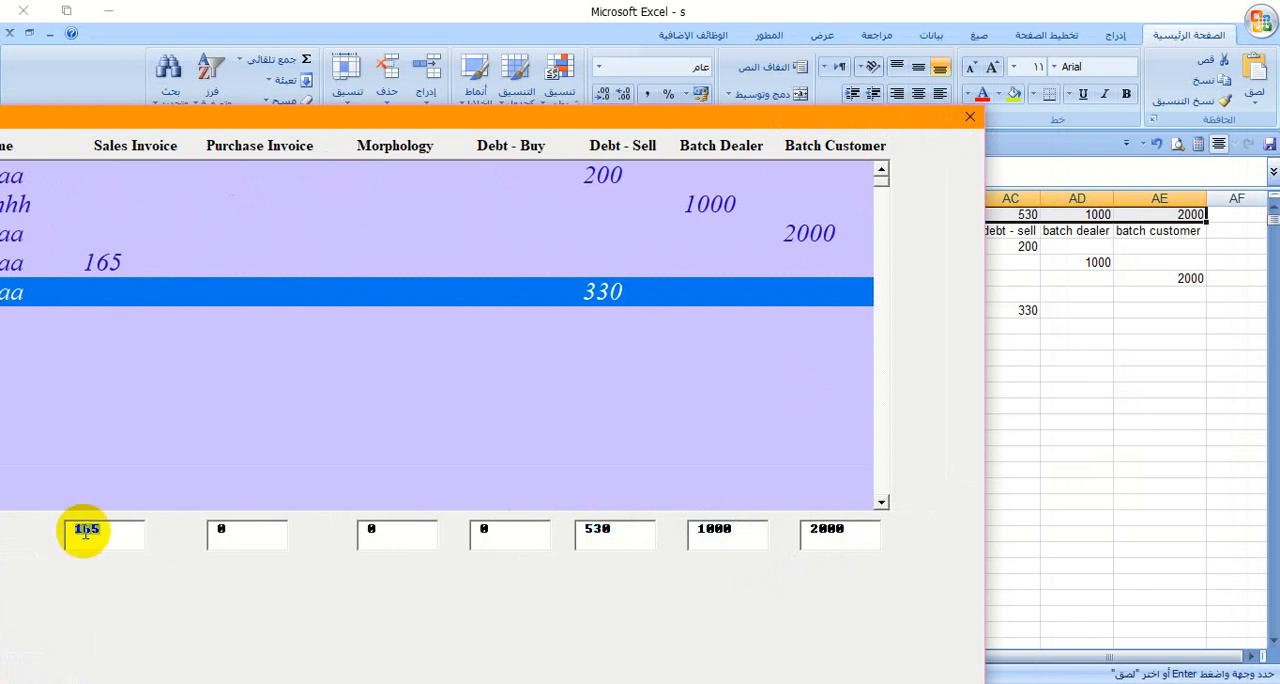
click(969, 117)
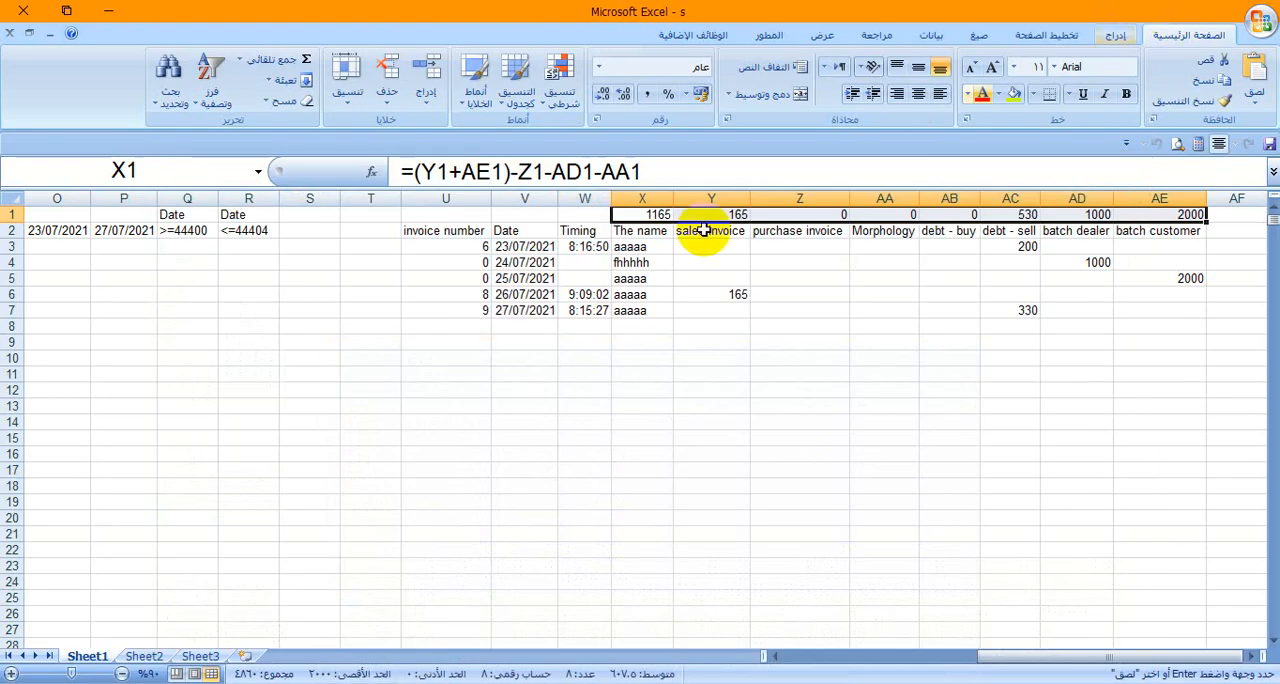
- Return to the worksheet and highlight the extracted table in U2:AE7 and the start and end dates in O2:P2
click(1172, 10)
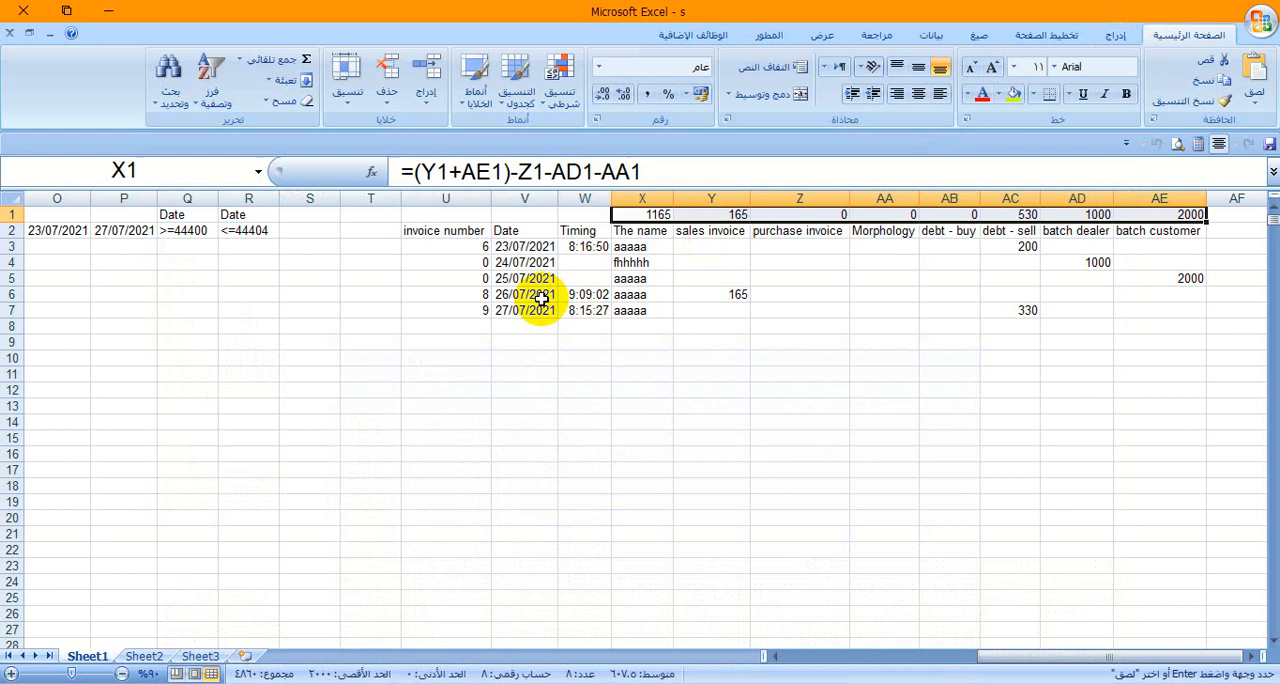
click(540, 298)
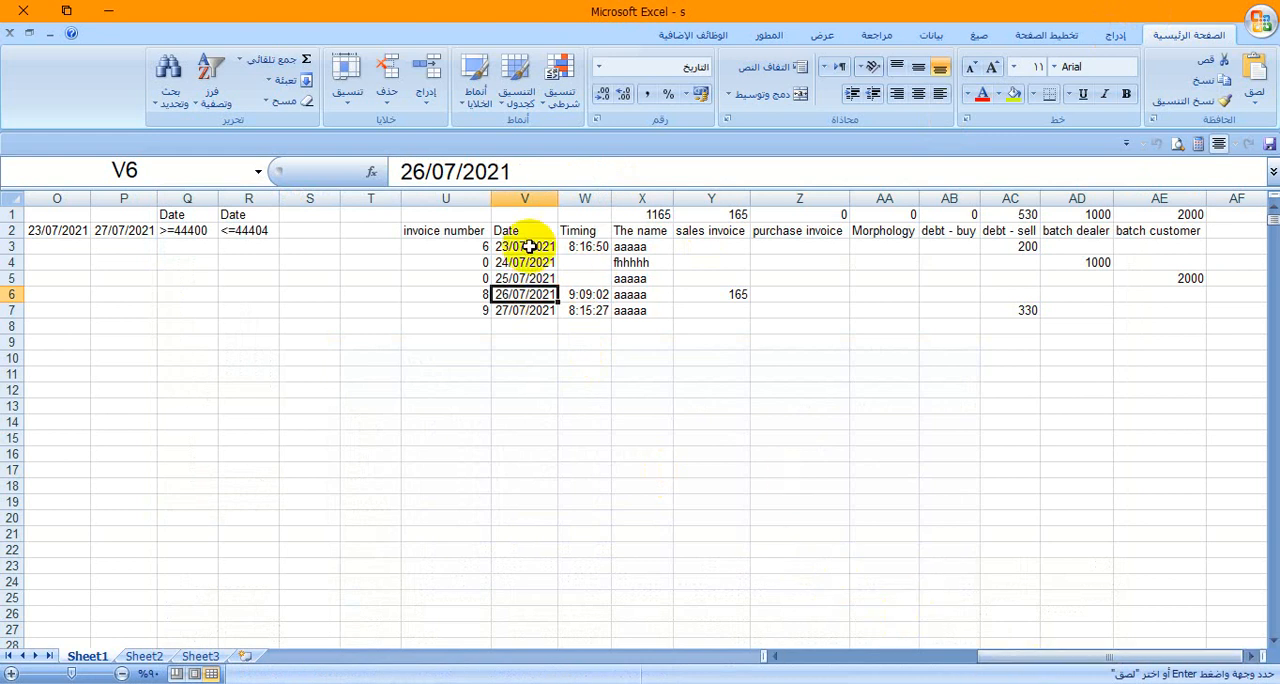
drag(457, 235, 1171, 316)
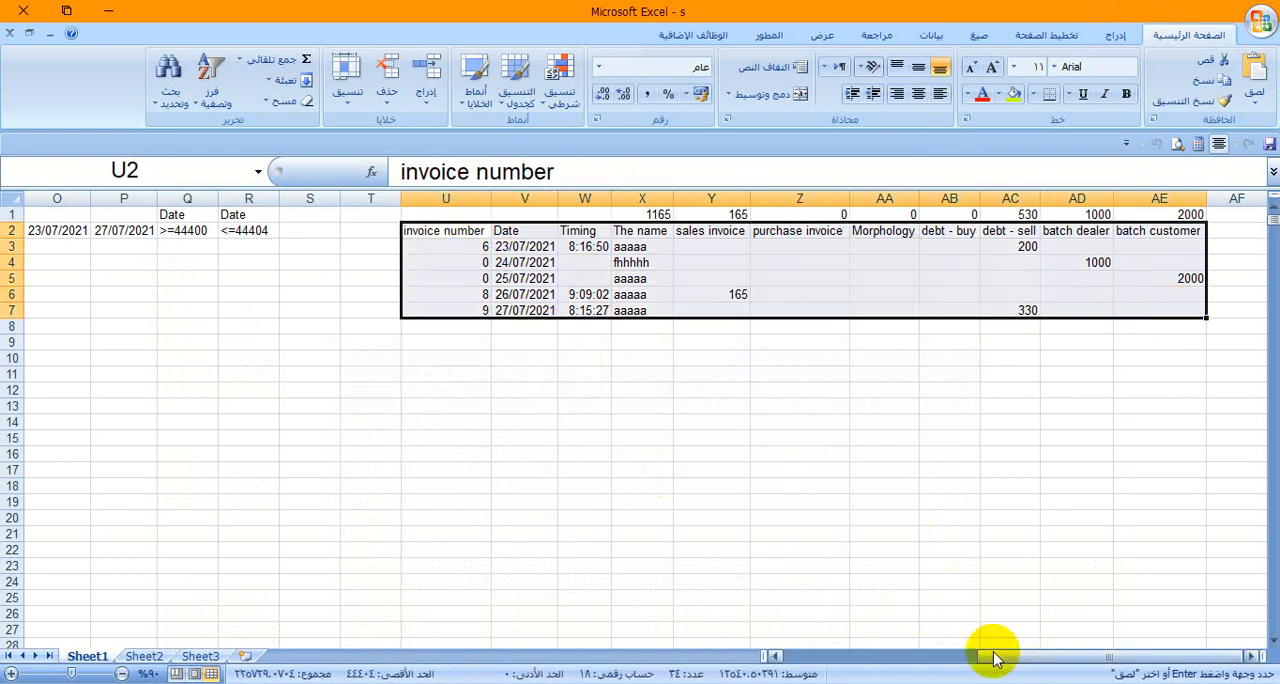
drag(993, 657, 920, 646)
drag(521, 229, 582, 236)
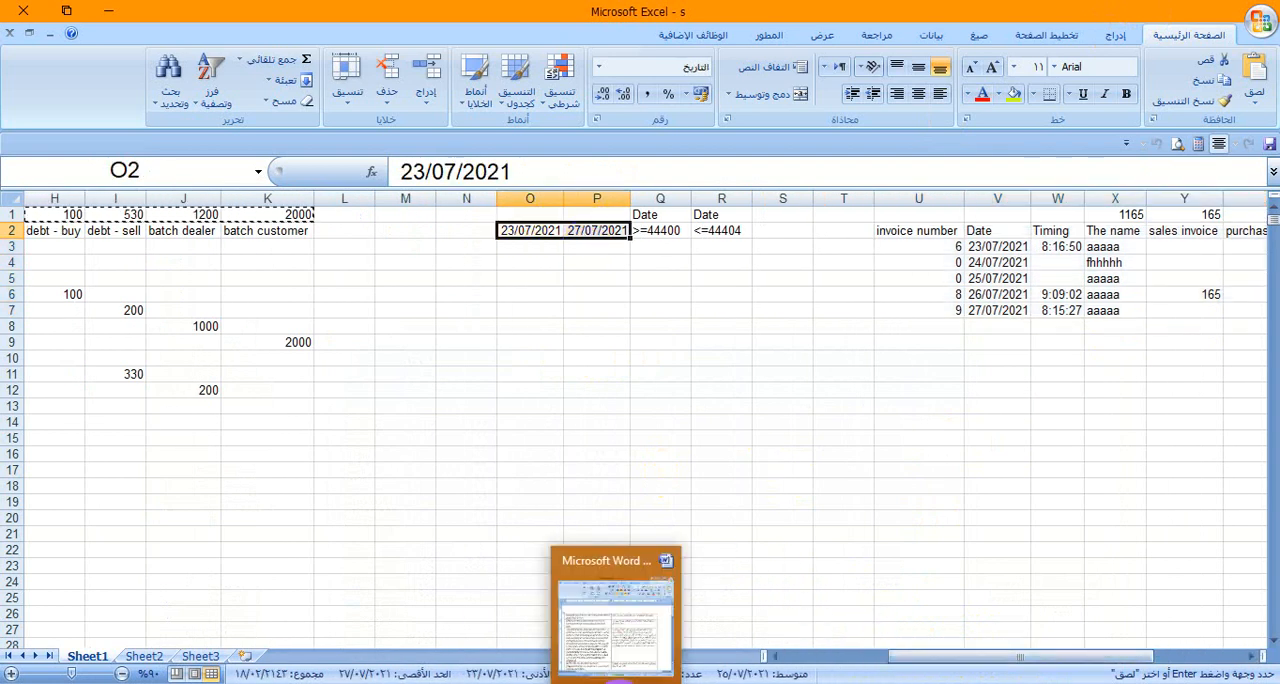
- Open the click code of UserForm12's green check mark button and delete one blank line above the table update comments
mouse_move(664, 680)
click(545, 592)
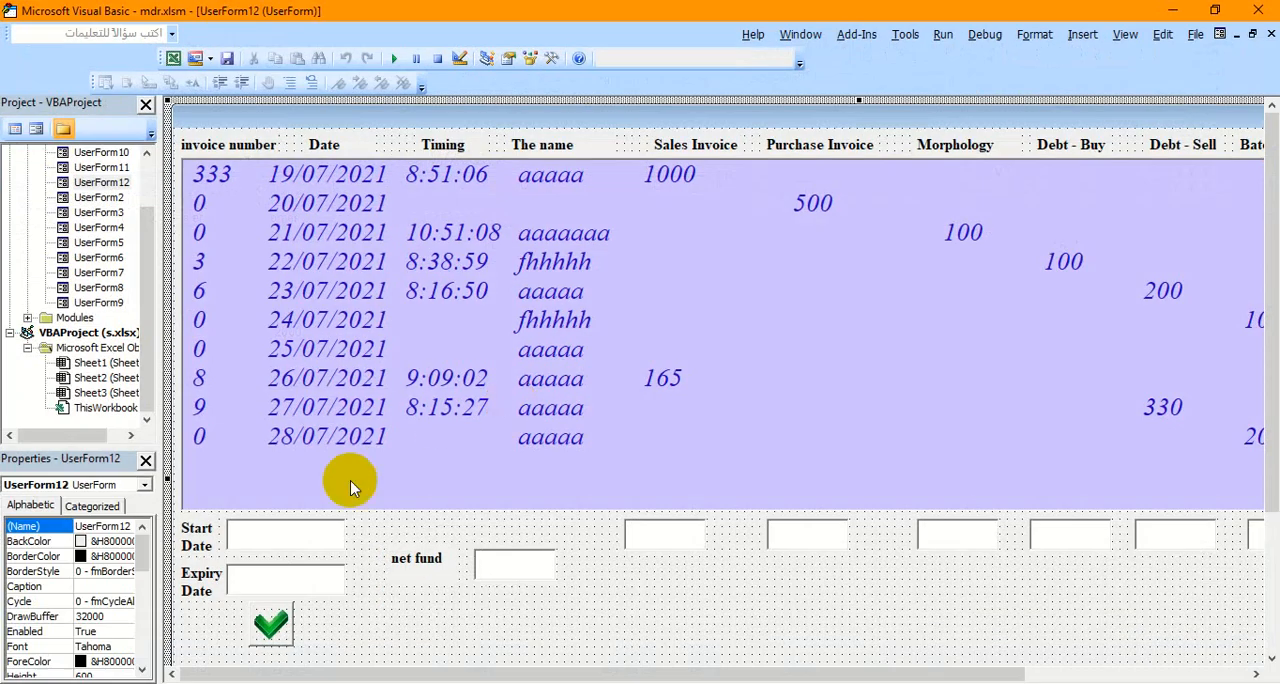
double_click(272, 625)
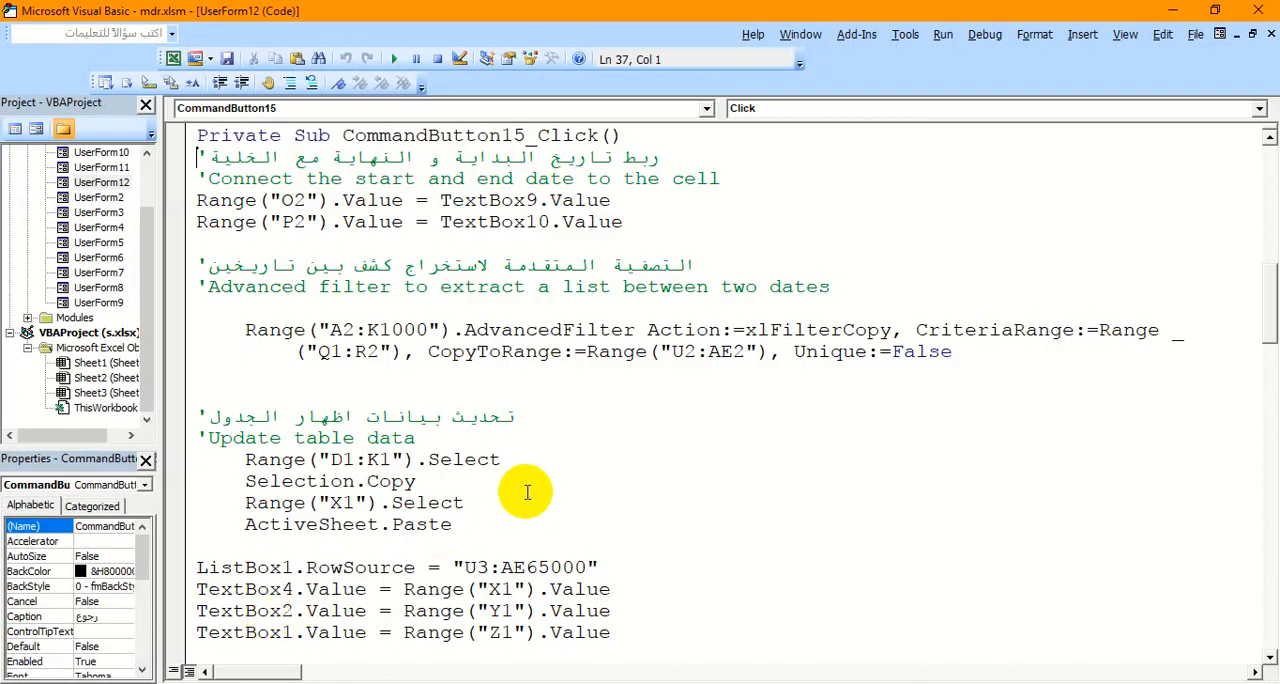
click(442, 390)
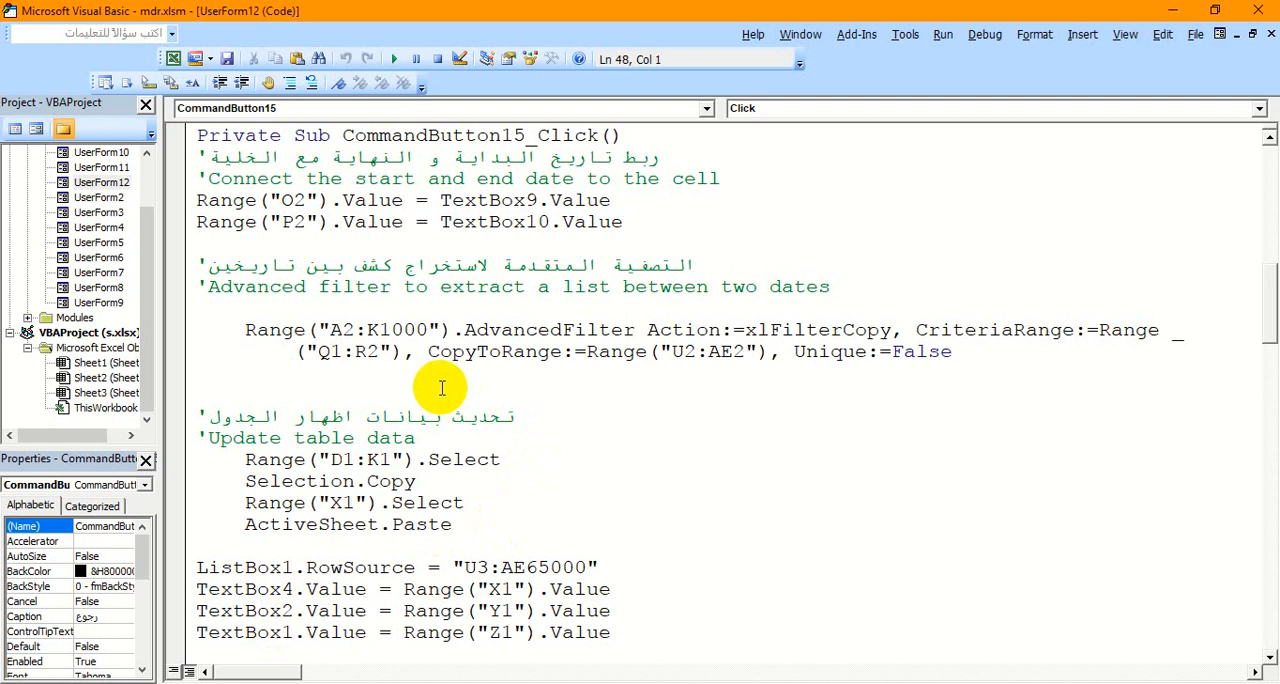
key(BackSpace)
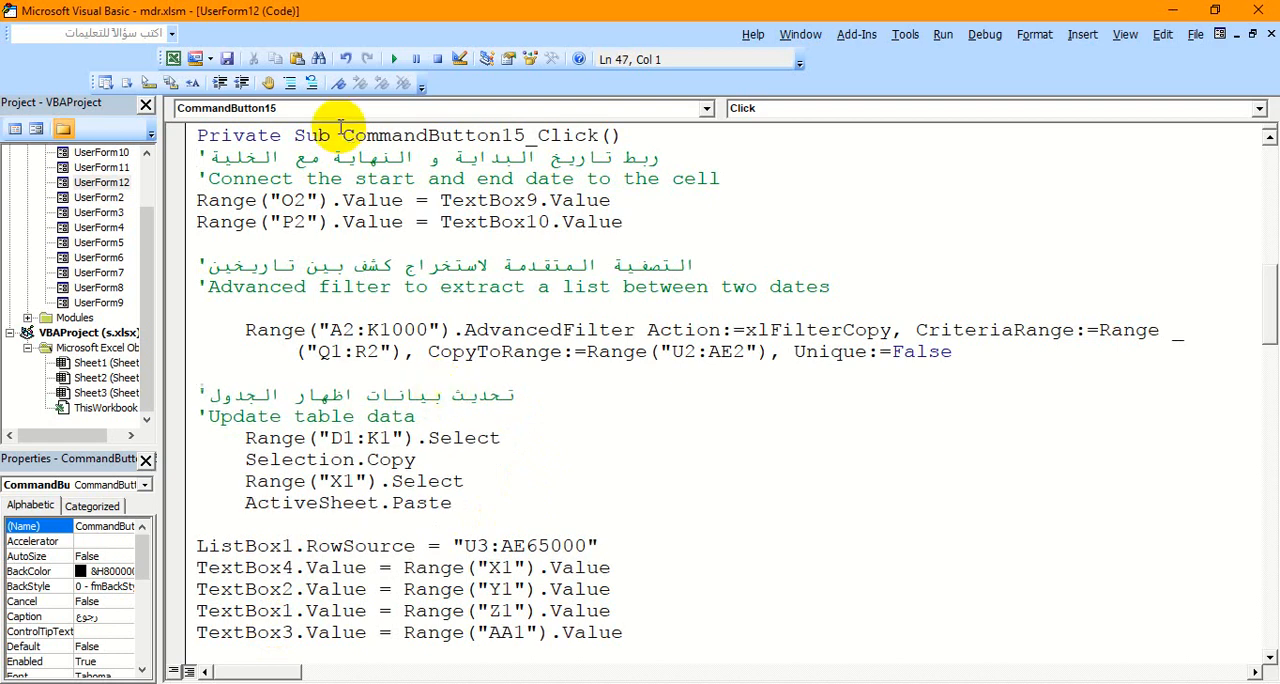
- Highlight in turn the date cell links, the AdvancedFilter statement, the D1:K1 copy block and the ListBox1 and text box assignments
click(185, 205)
drag(186, 213, 186, 227)
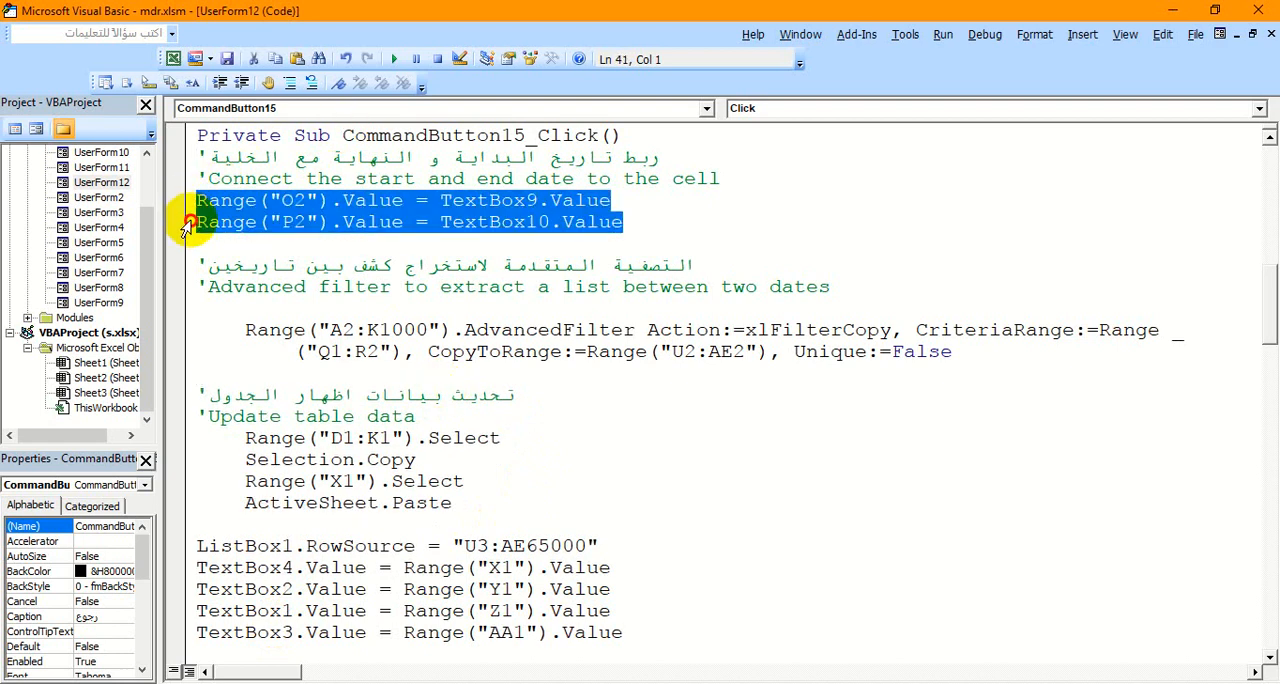
click(189, 340)
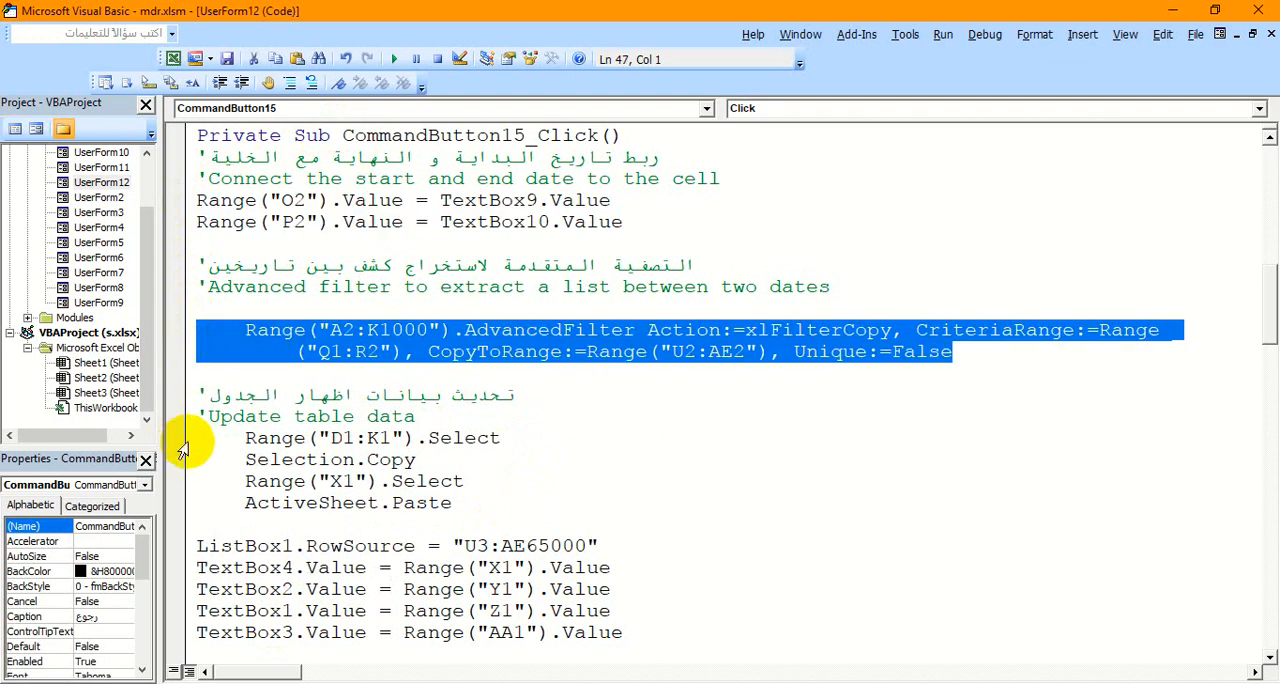
drag(186, 440, 186, 508)
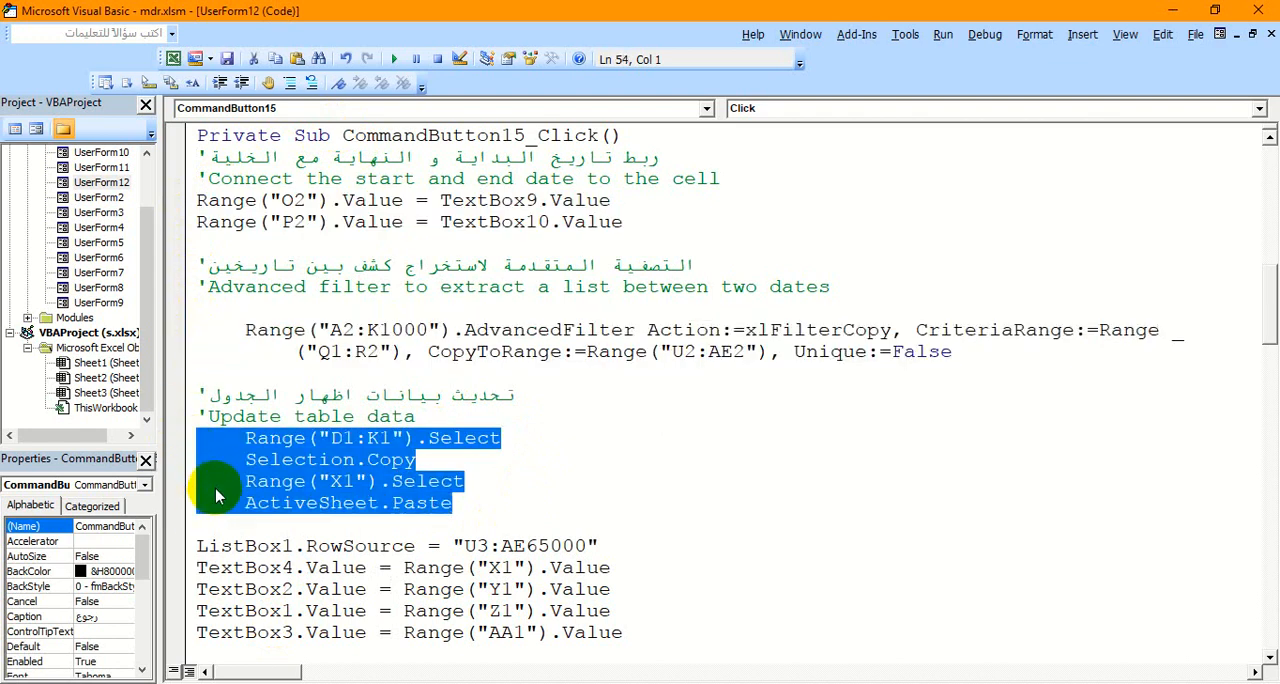
scroll(215, 492, down, 2)
scroll(215, 492, down, 1)
drag(183, 365, 186, 520)
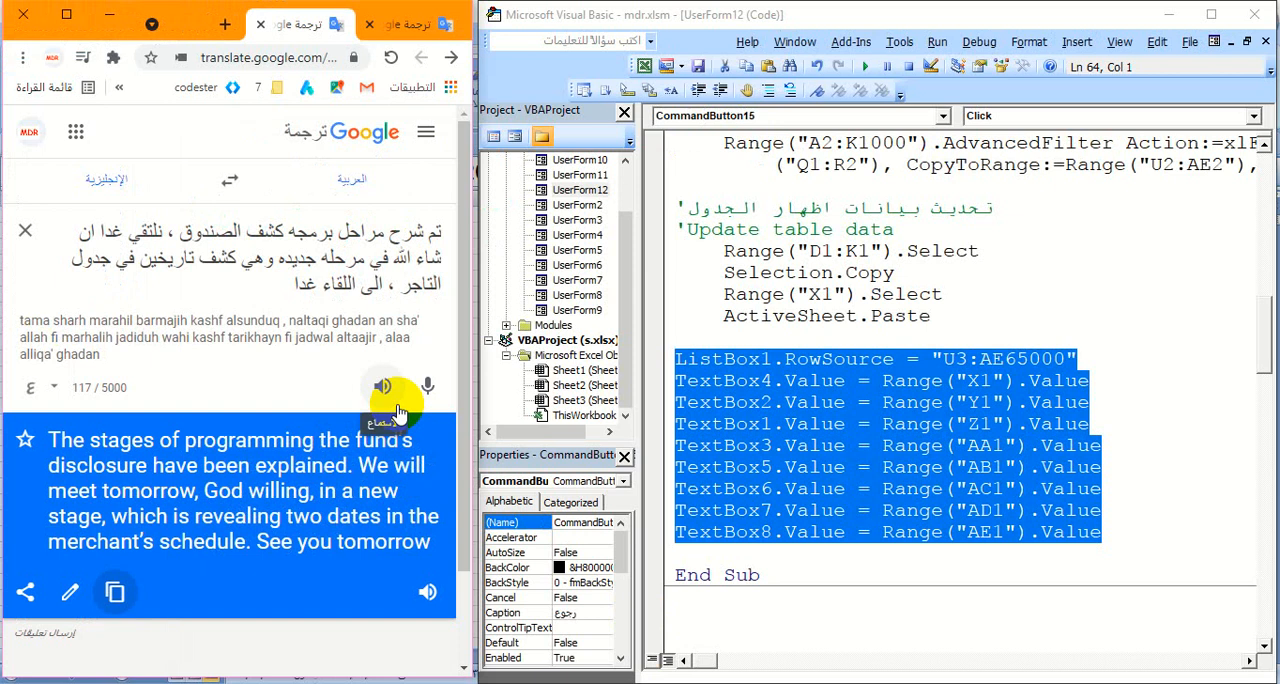
- Switch to Google Translate and play the English audio of the closing message about tomorrow's merchant schedule stage
click(428, 596)
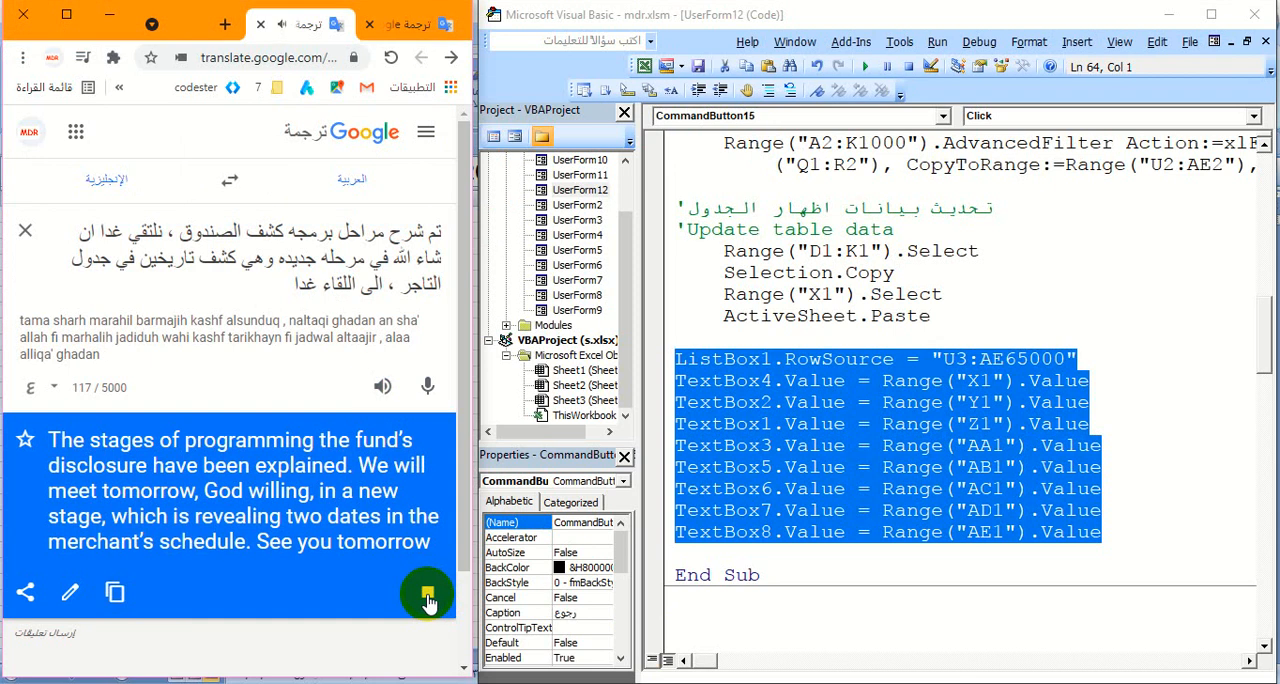